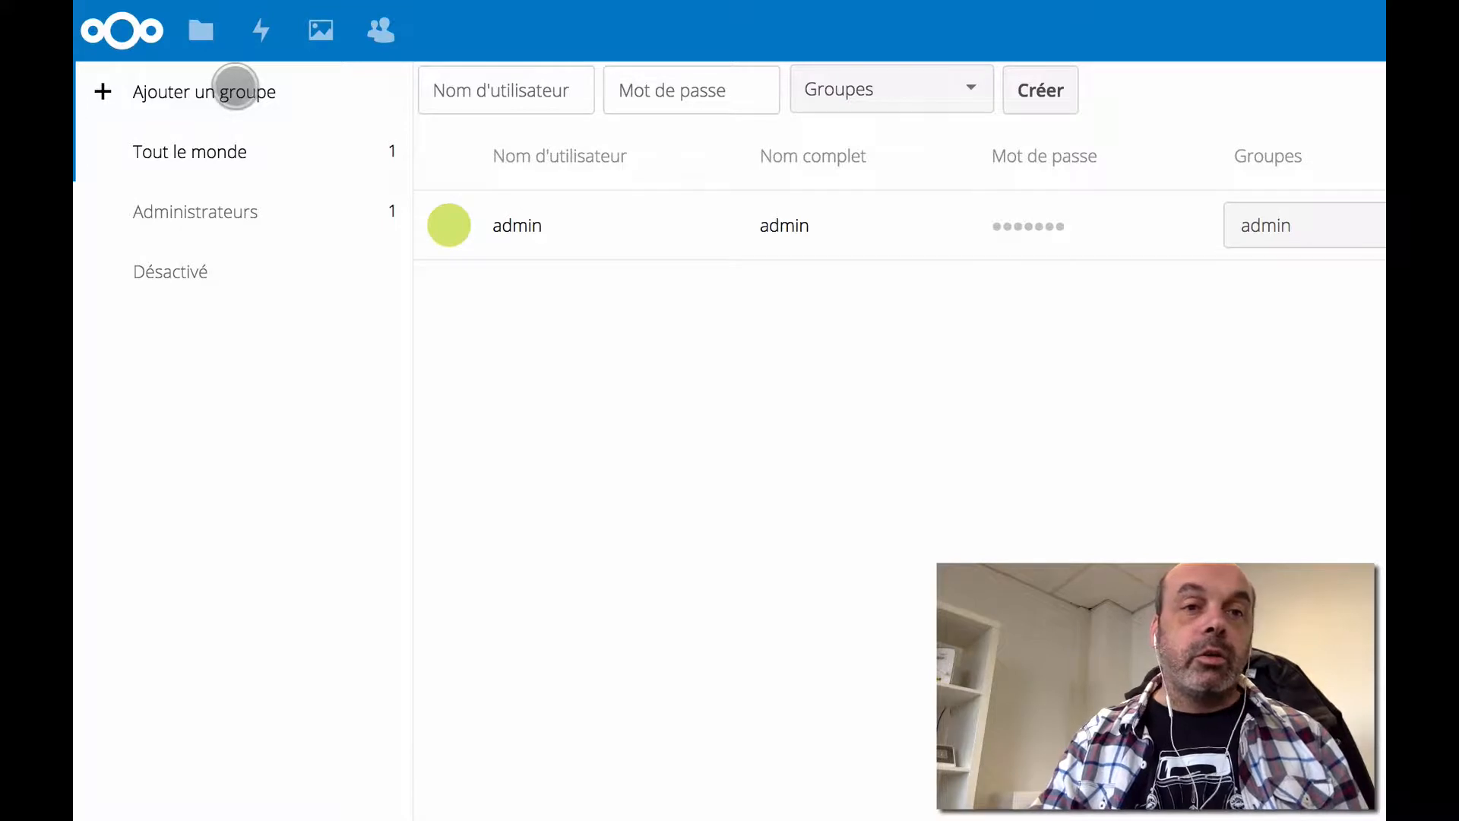
- Add a new user group named 'Centre 1'
left_click(236, 87)
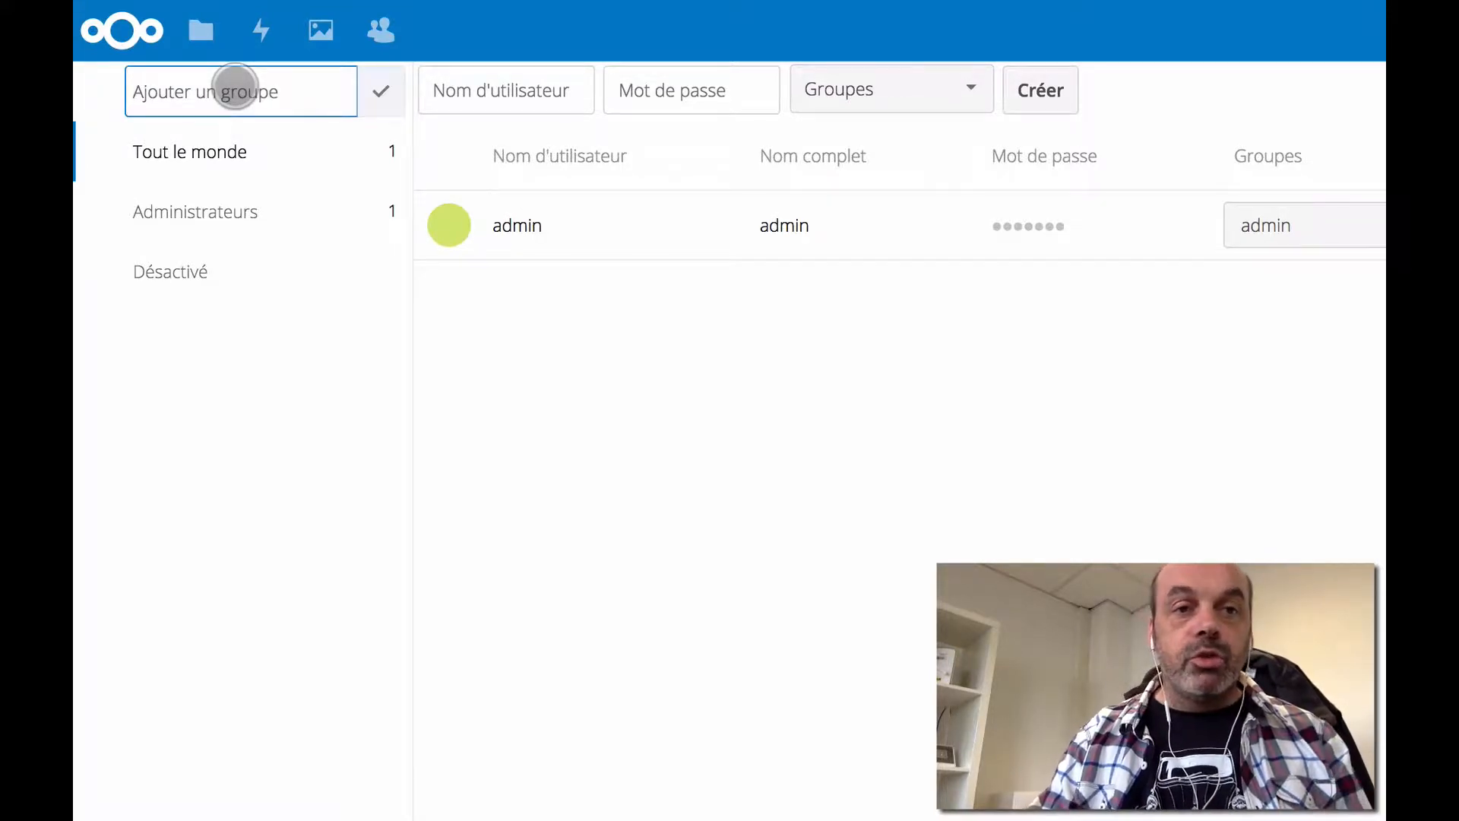
type("Centre ")
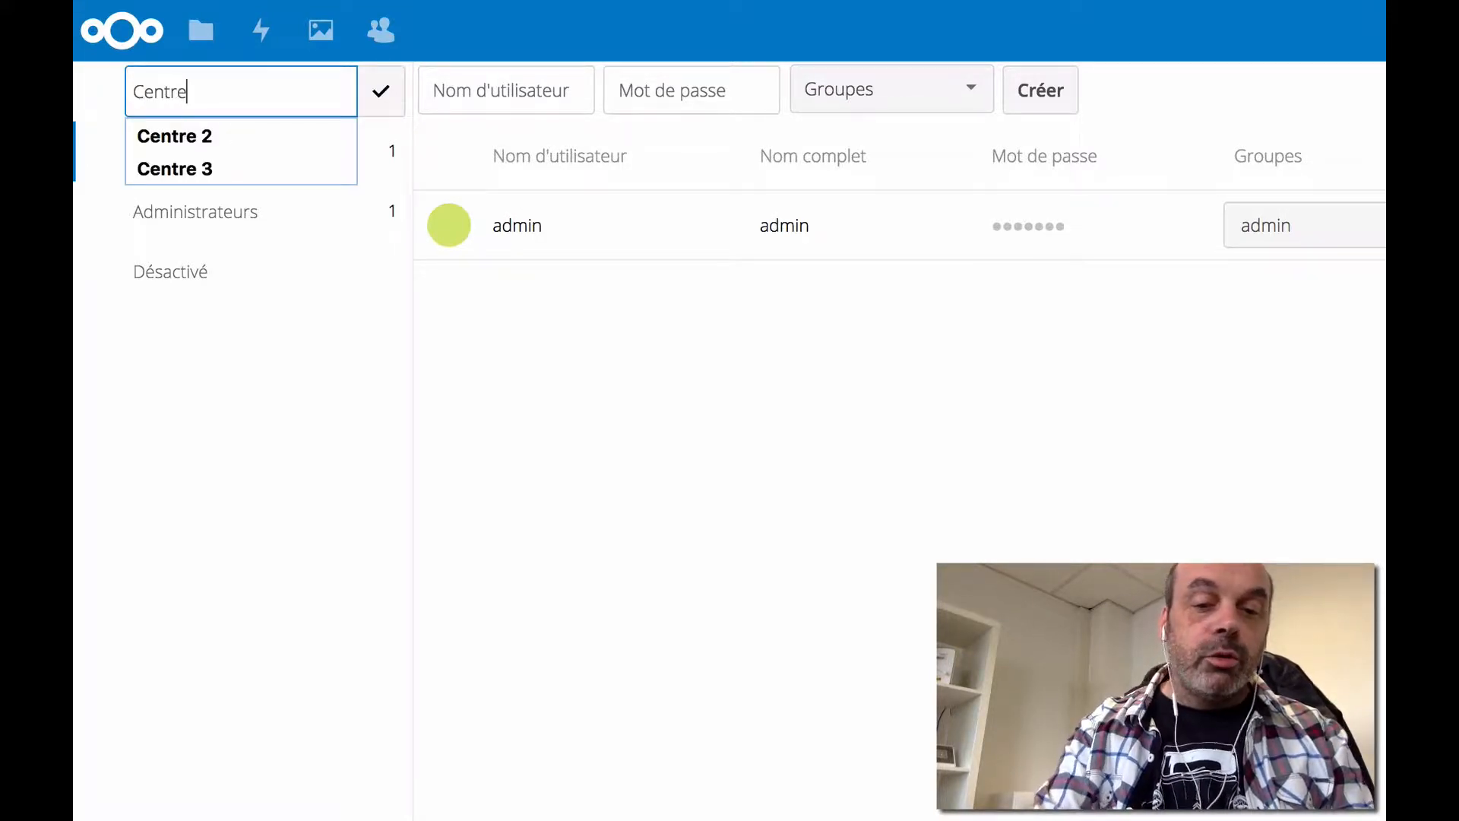
type("1")
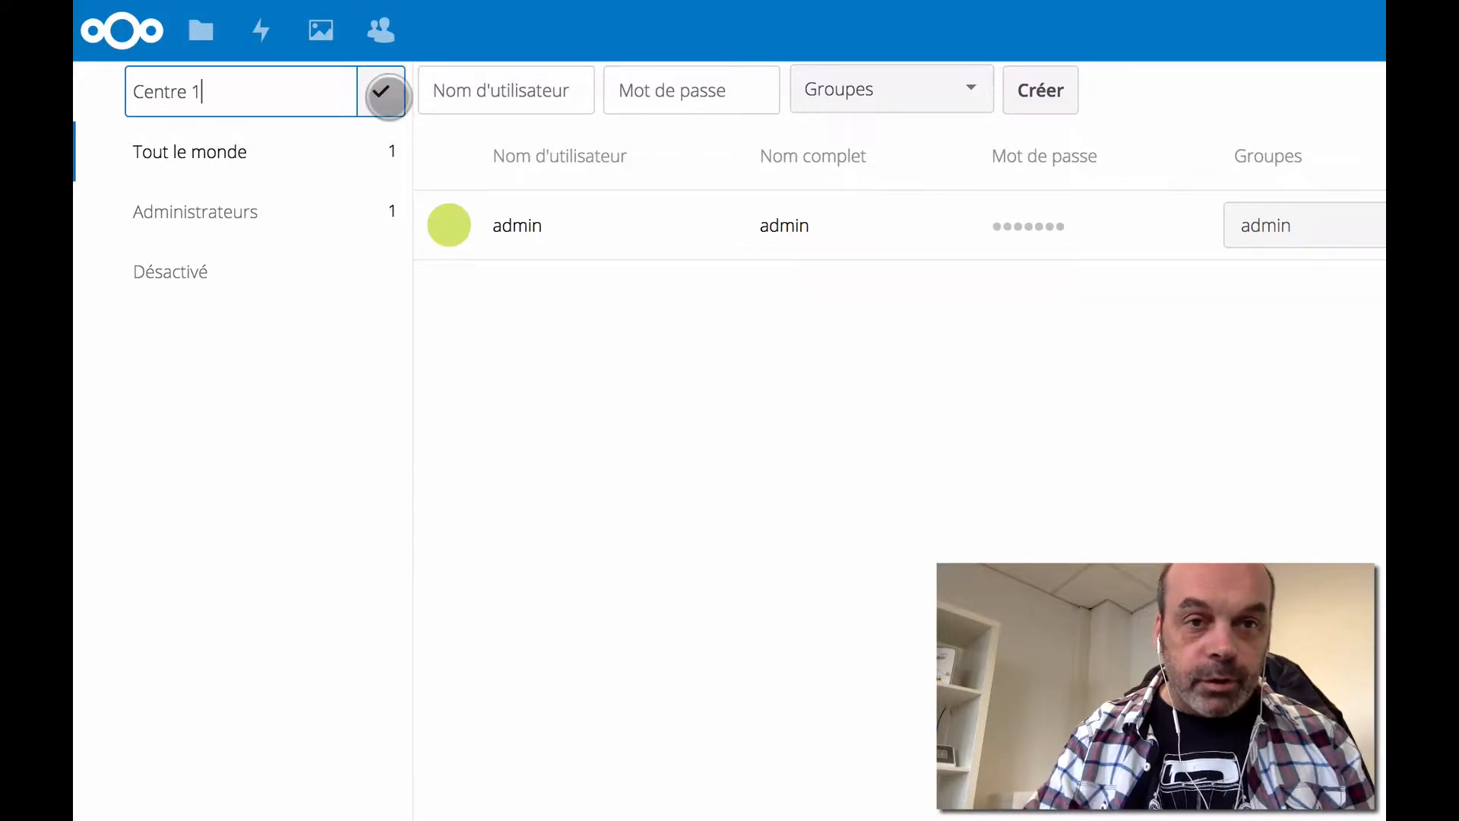
left_click(383, 92)
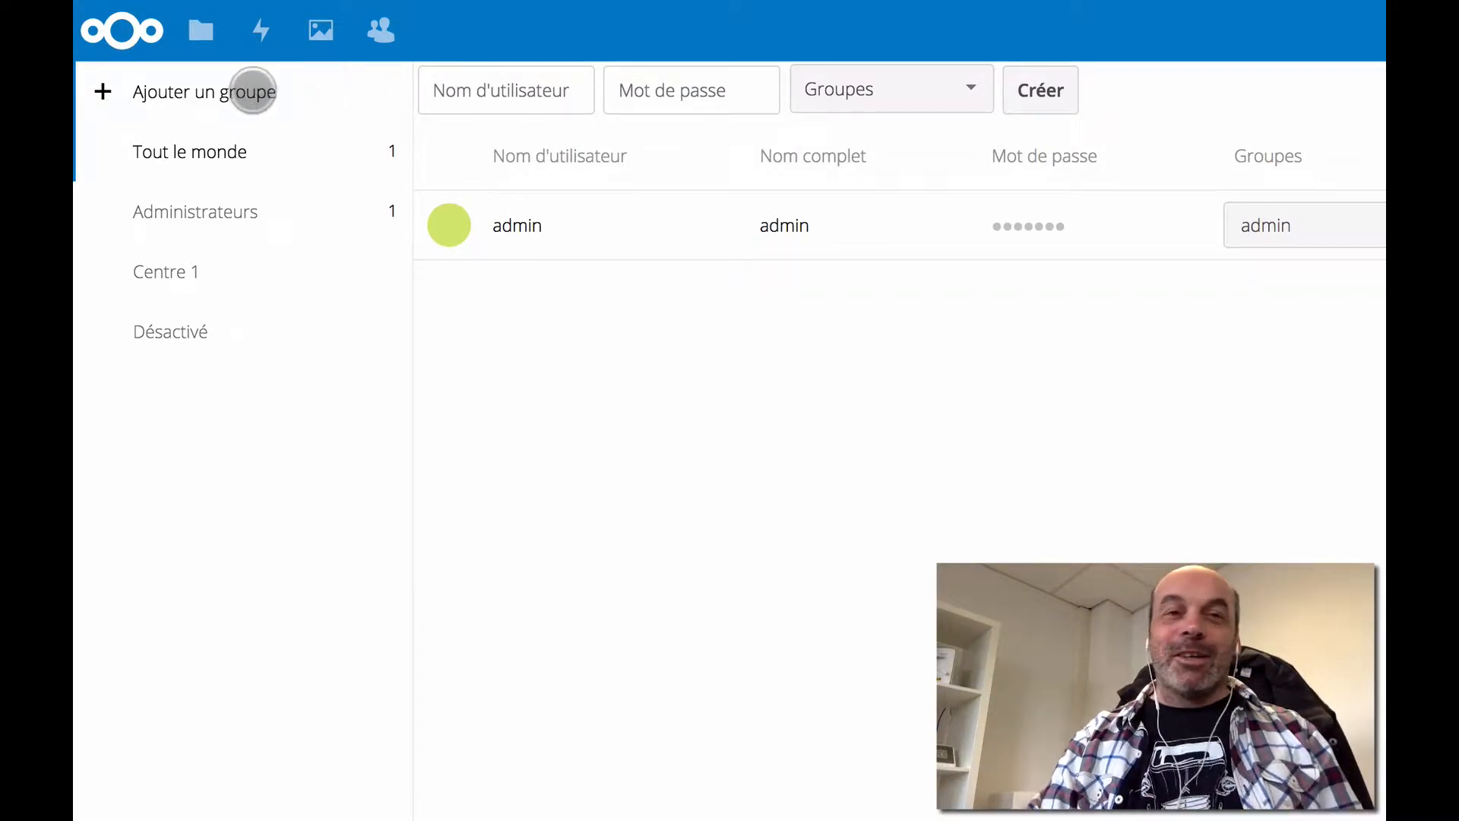
- Add a 'Centre 2' group, then display the still-empty Centre 1 member list
left_click(251, 89)
type("C")
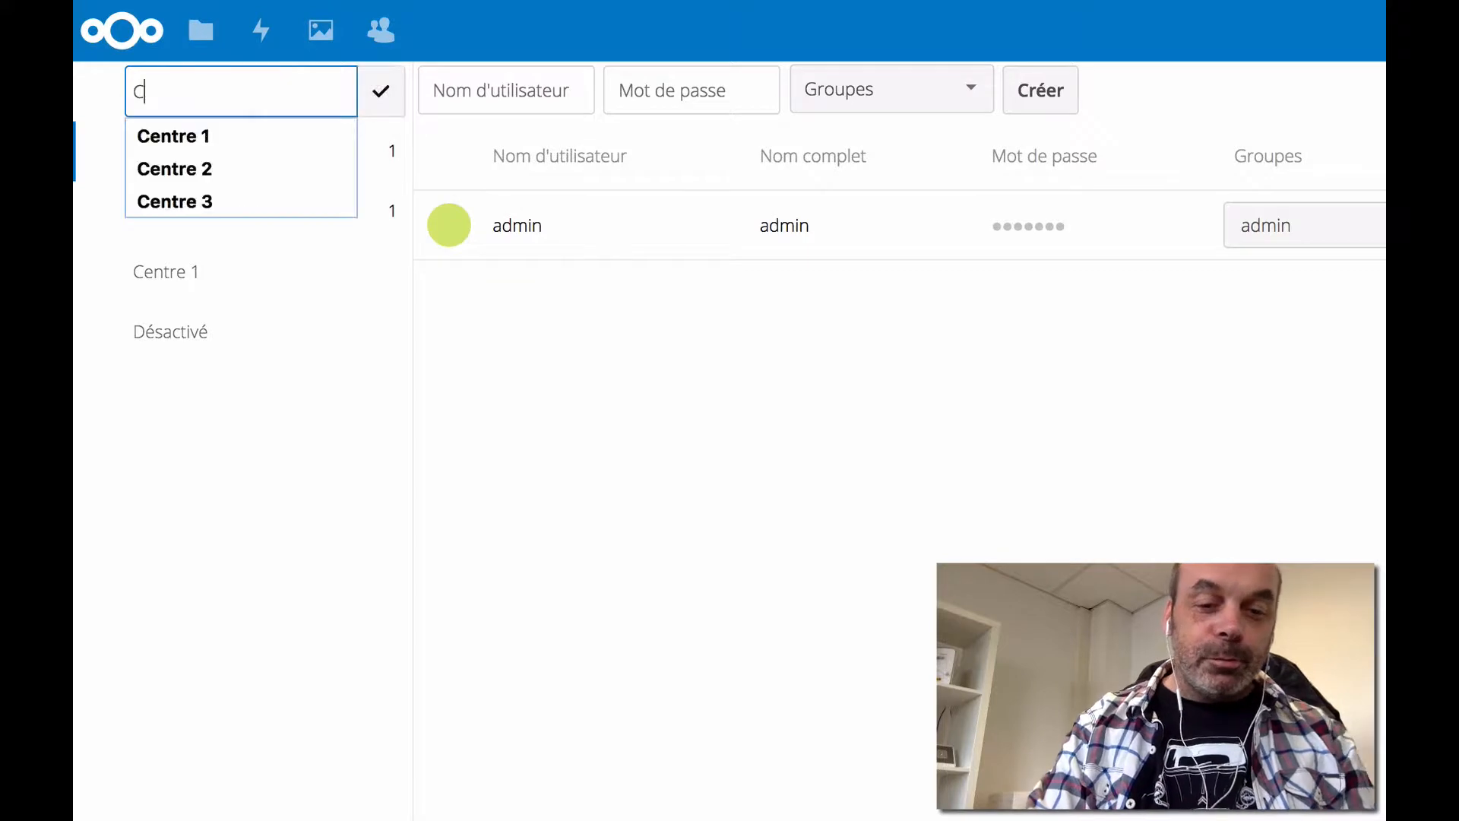
type("entre 2")
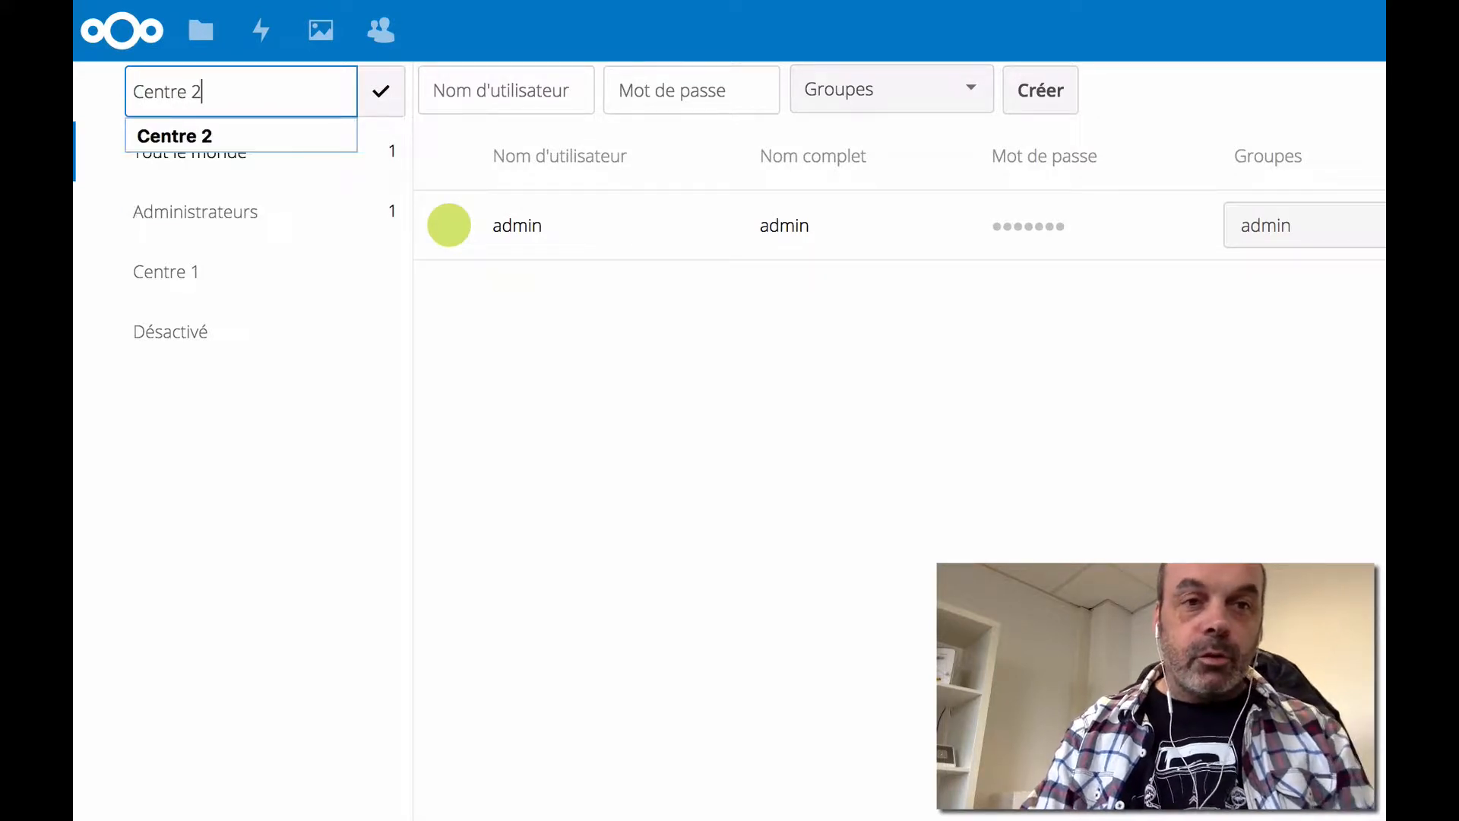
key("Return")
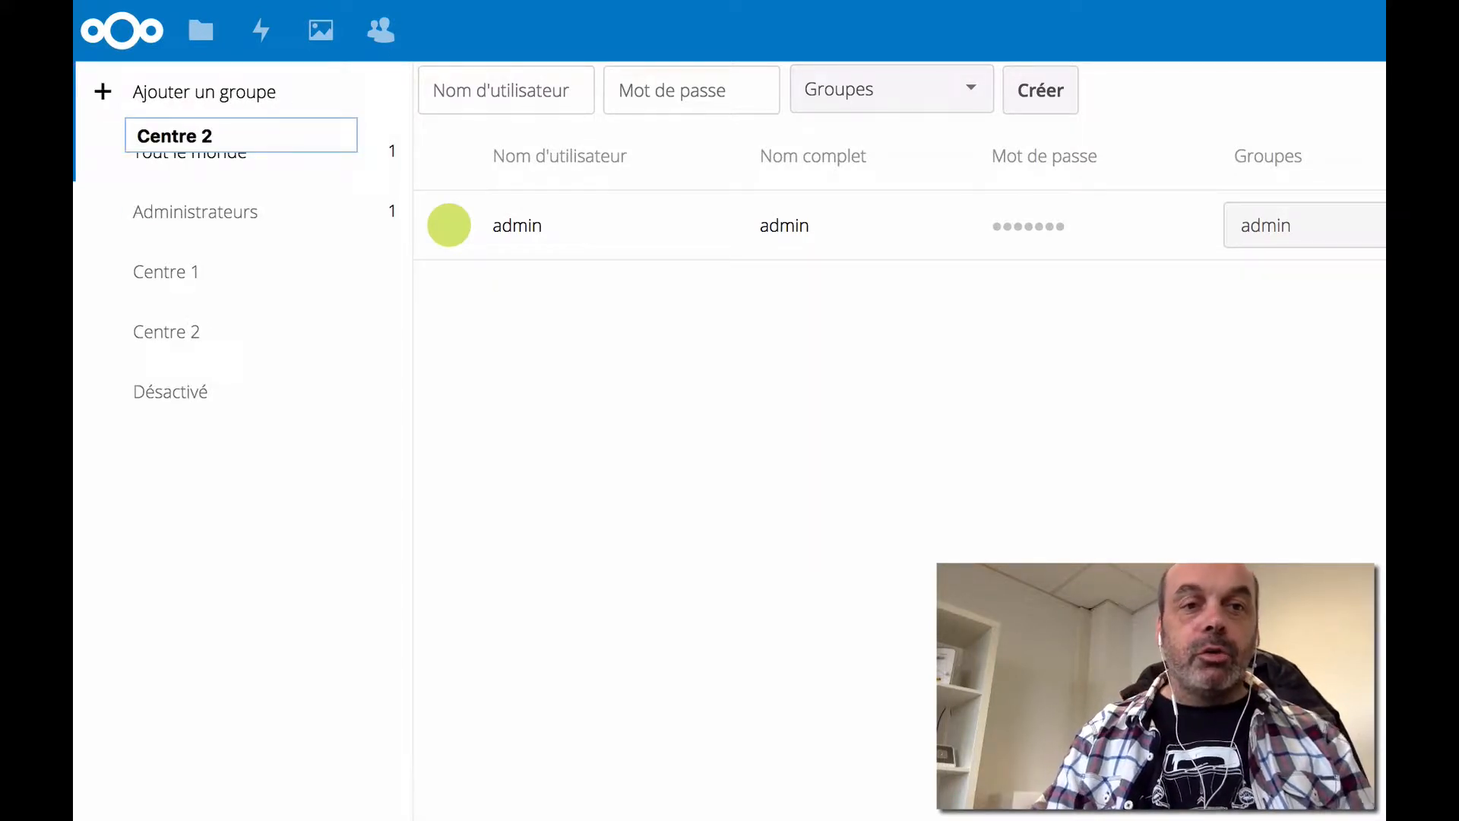
left_click(332, 577)
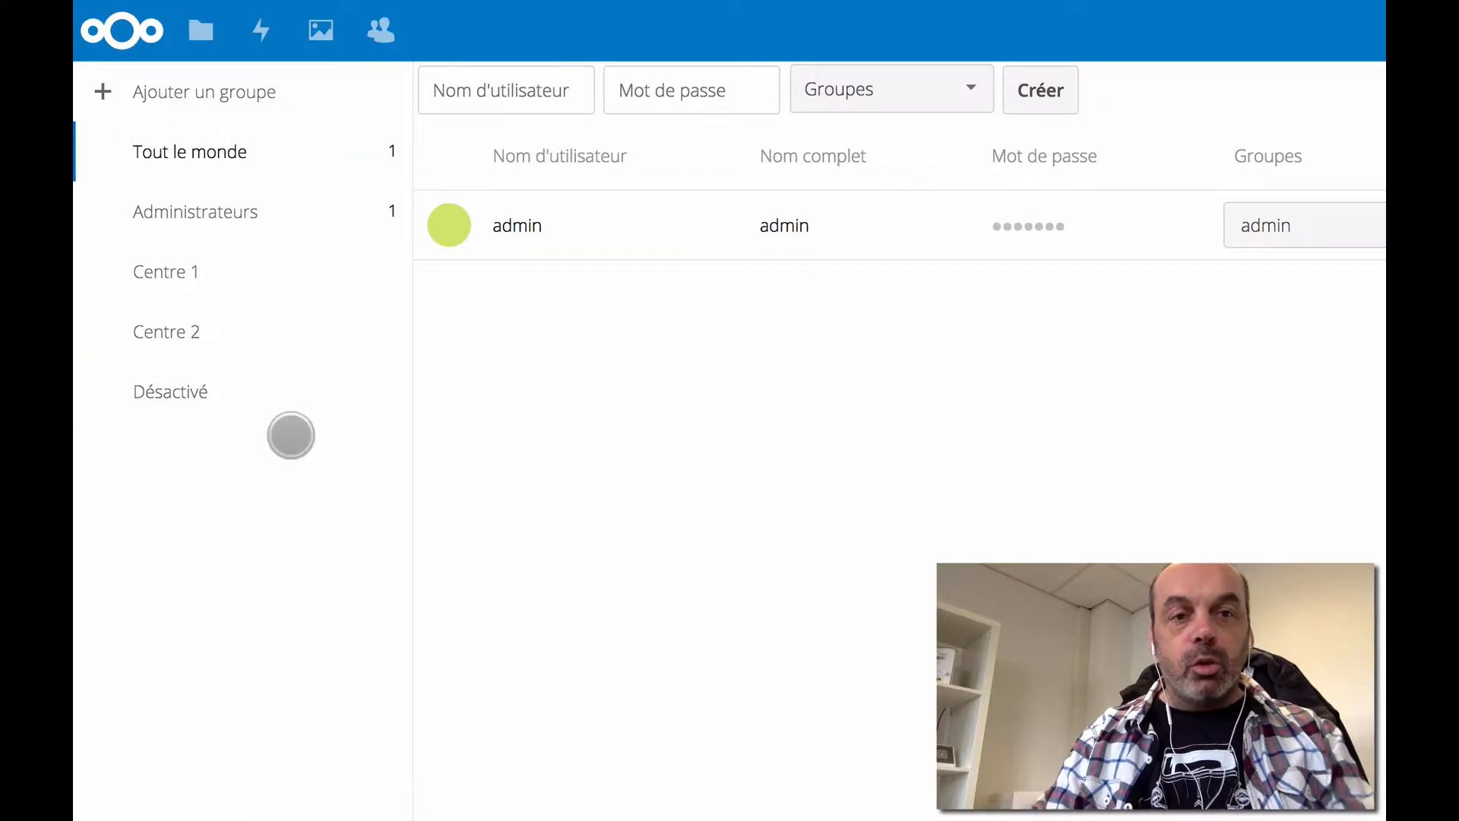
left_click(175, 273)
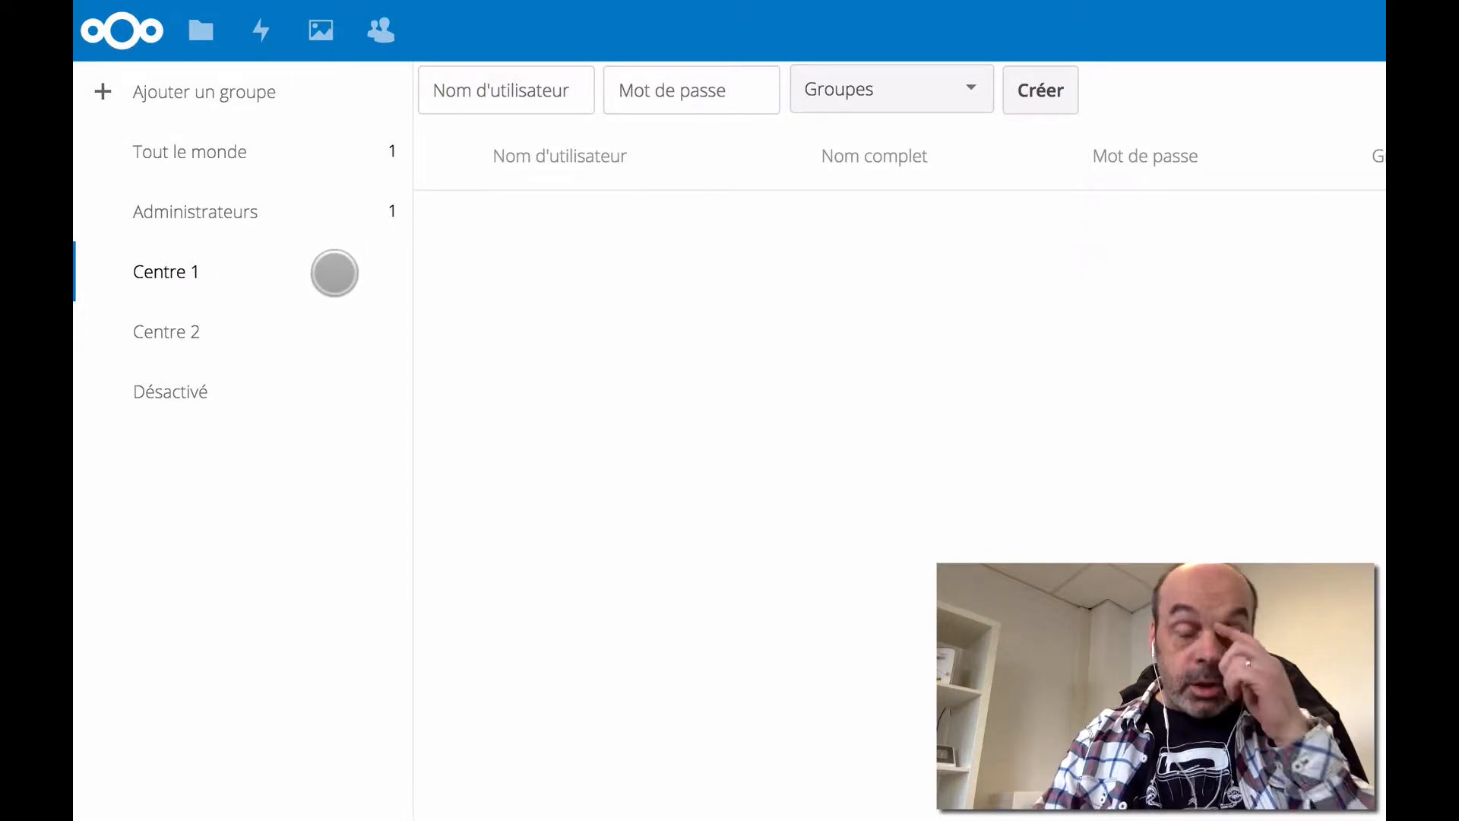
- Check the Centre 2 and Centre 1 member lists, then add a group named 'Centre 3'
left_click(276, 323)
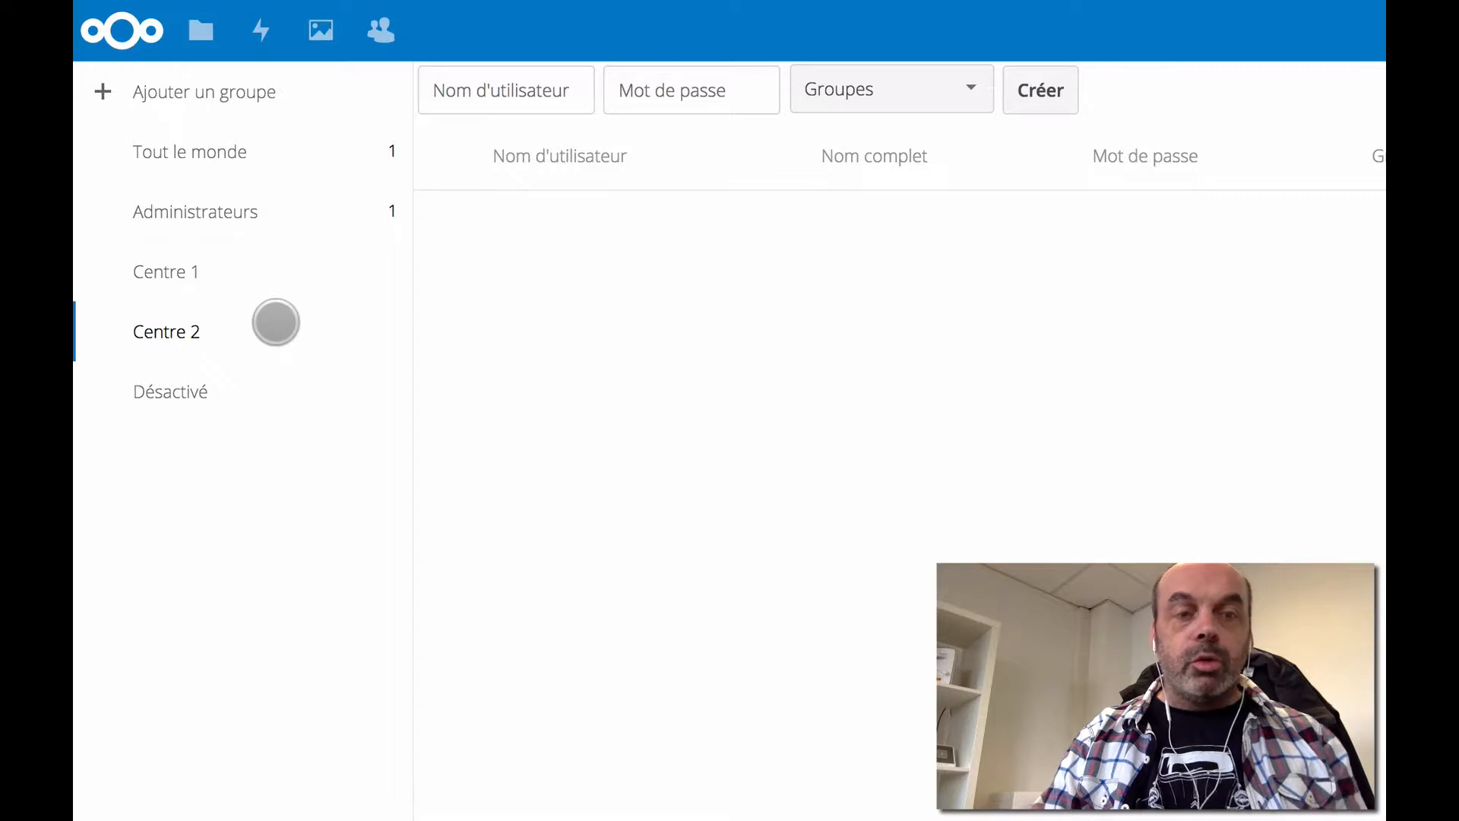
left_click(277, 258)
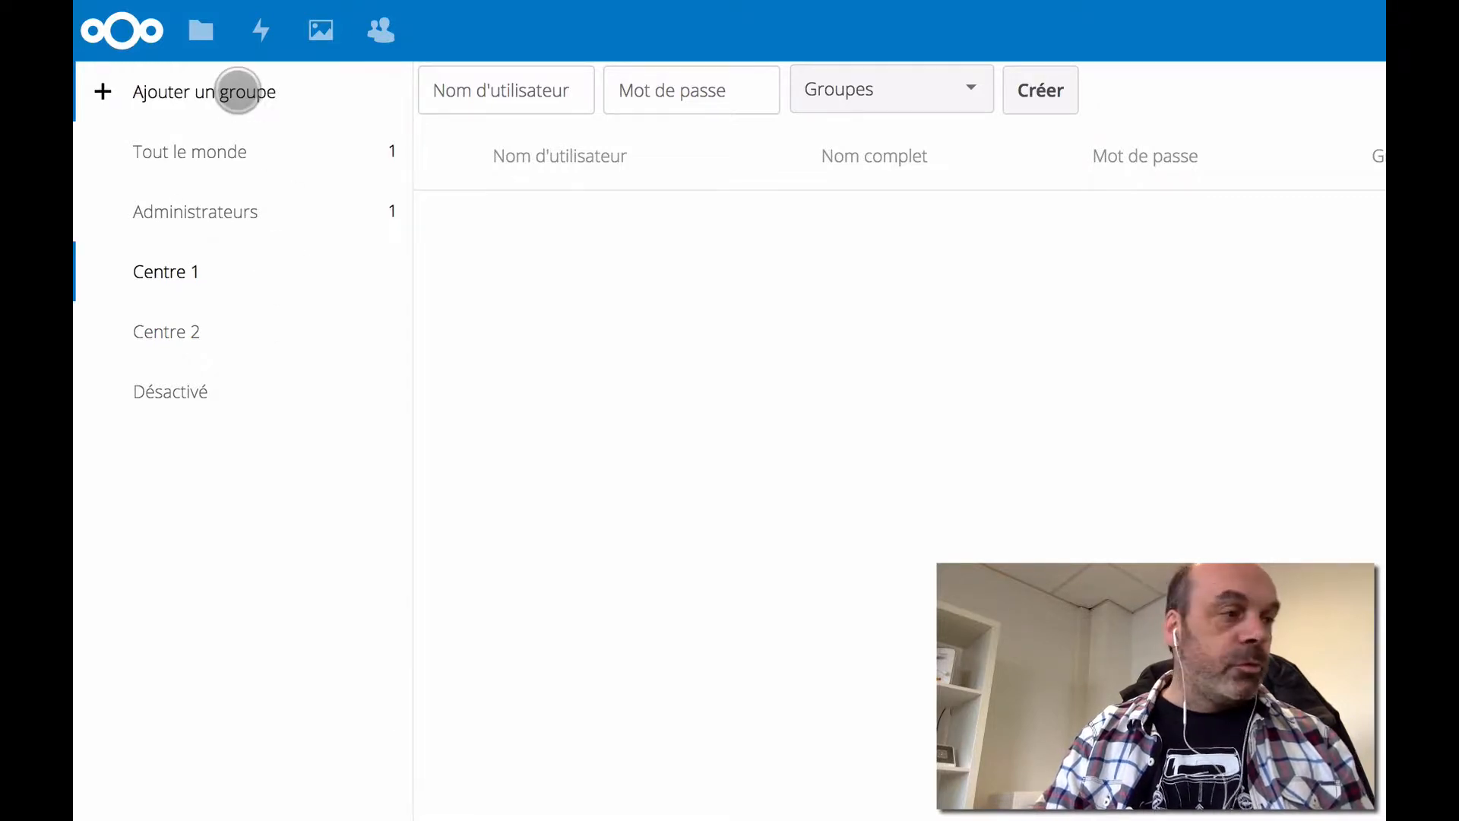
left_click(237, 90)
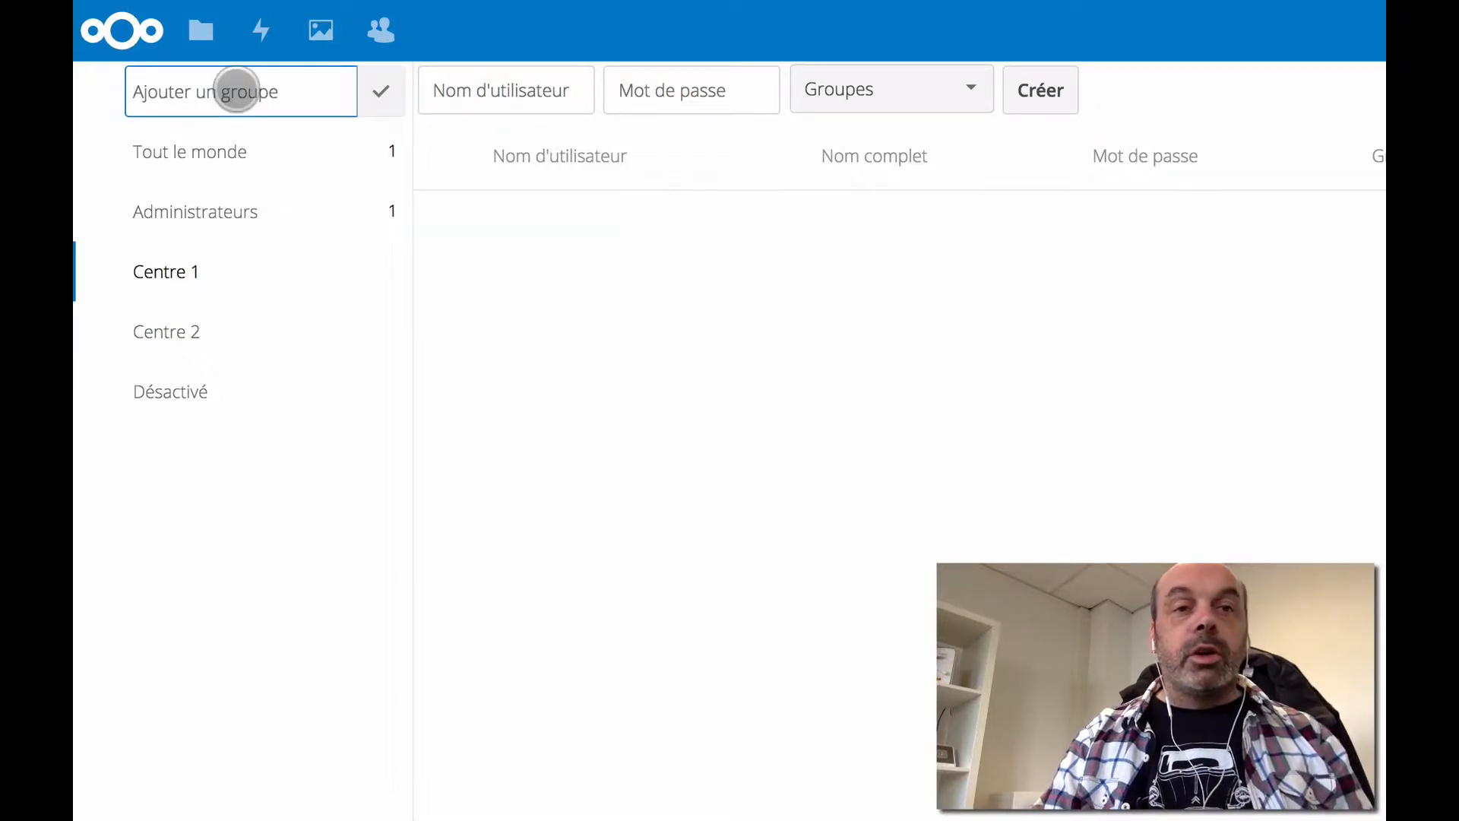
type("Ce")
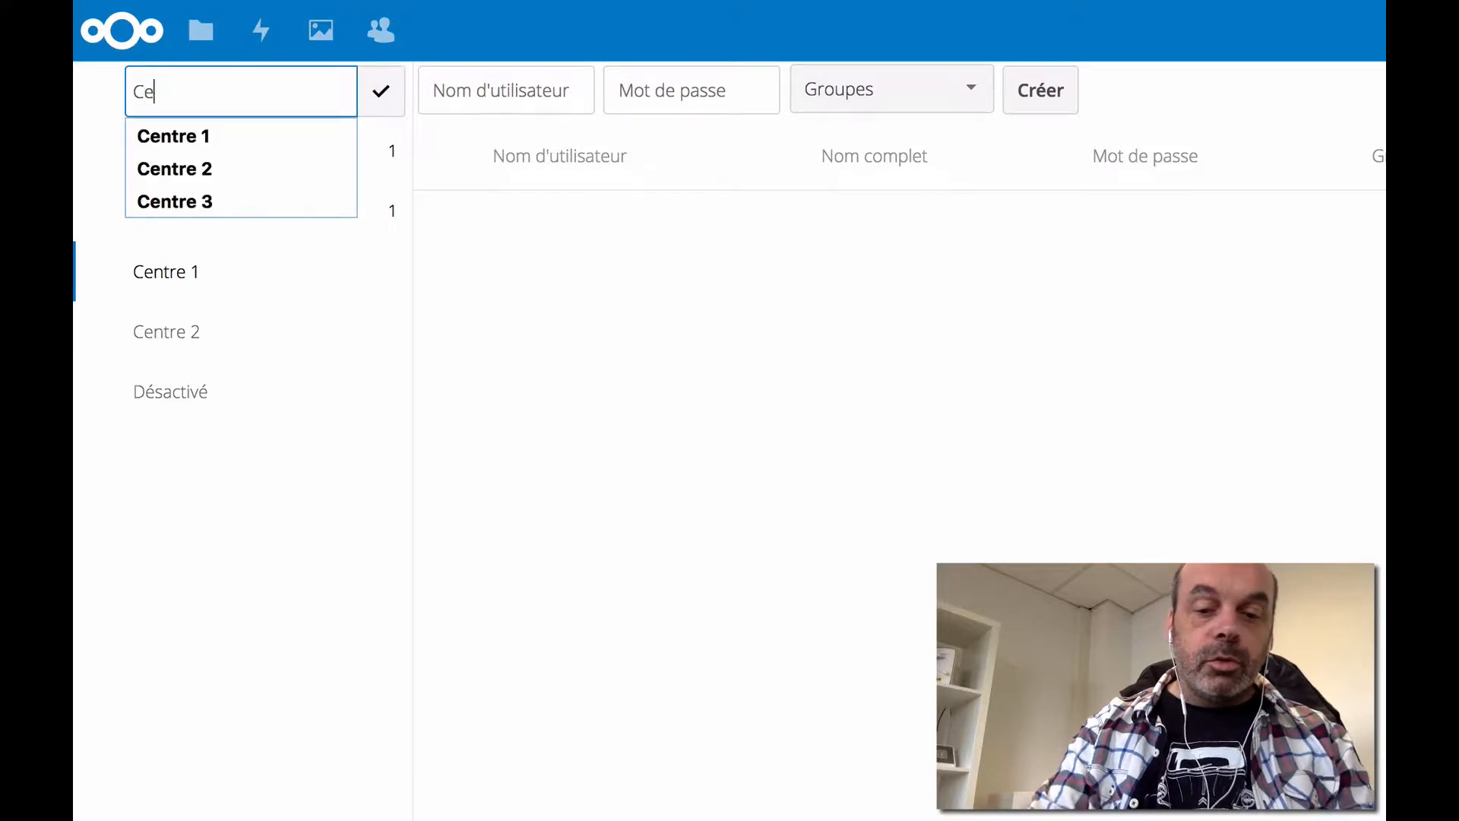
type("ntre 3")
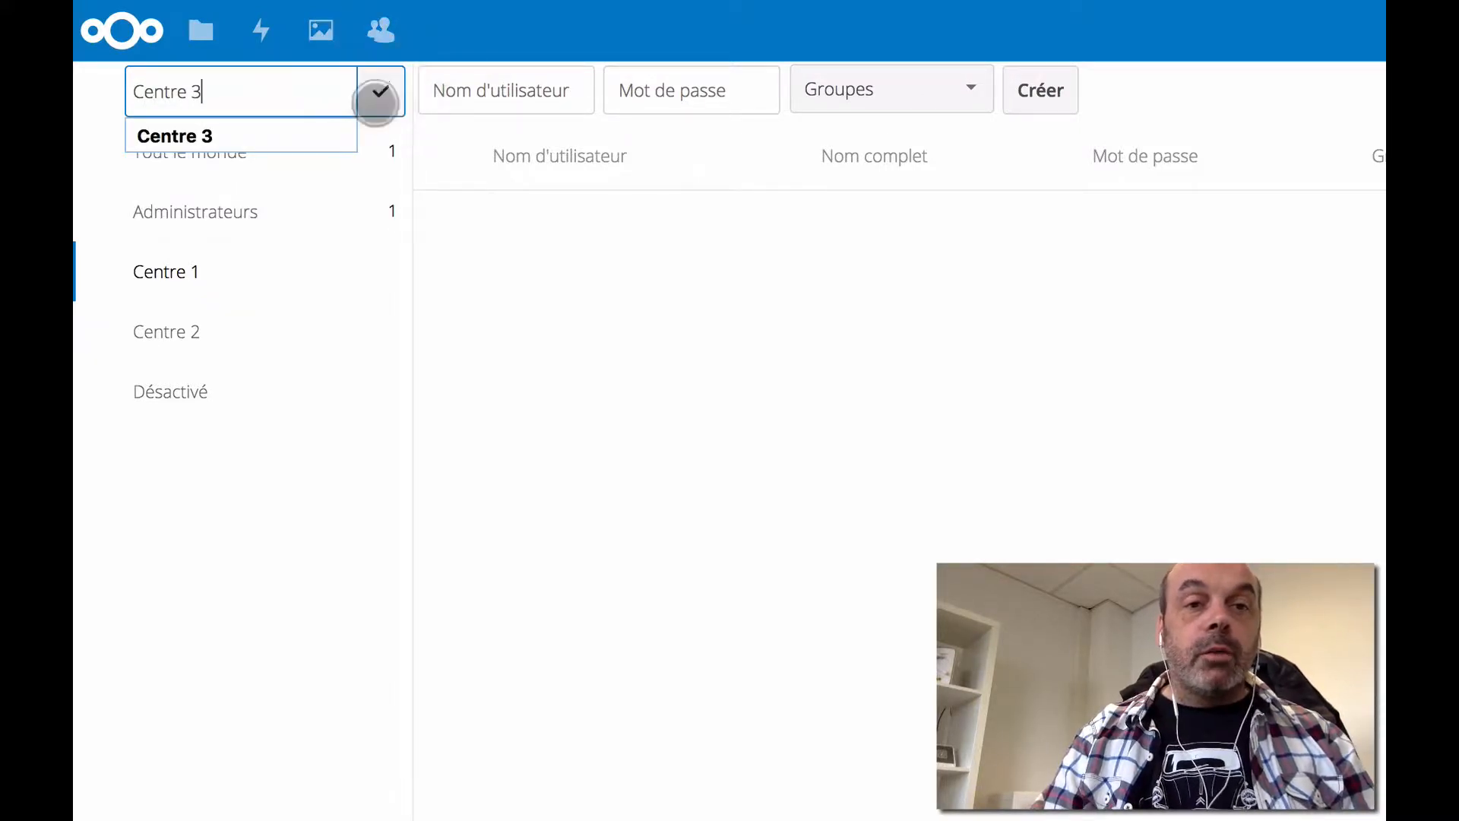
left_click(376, 92)
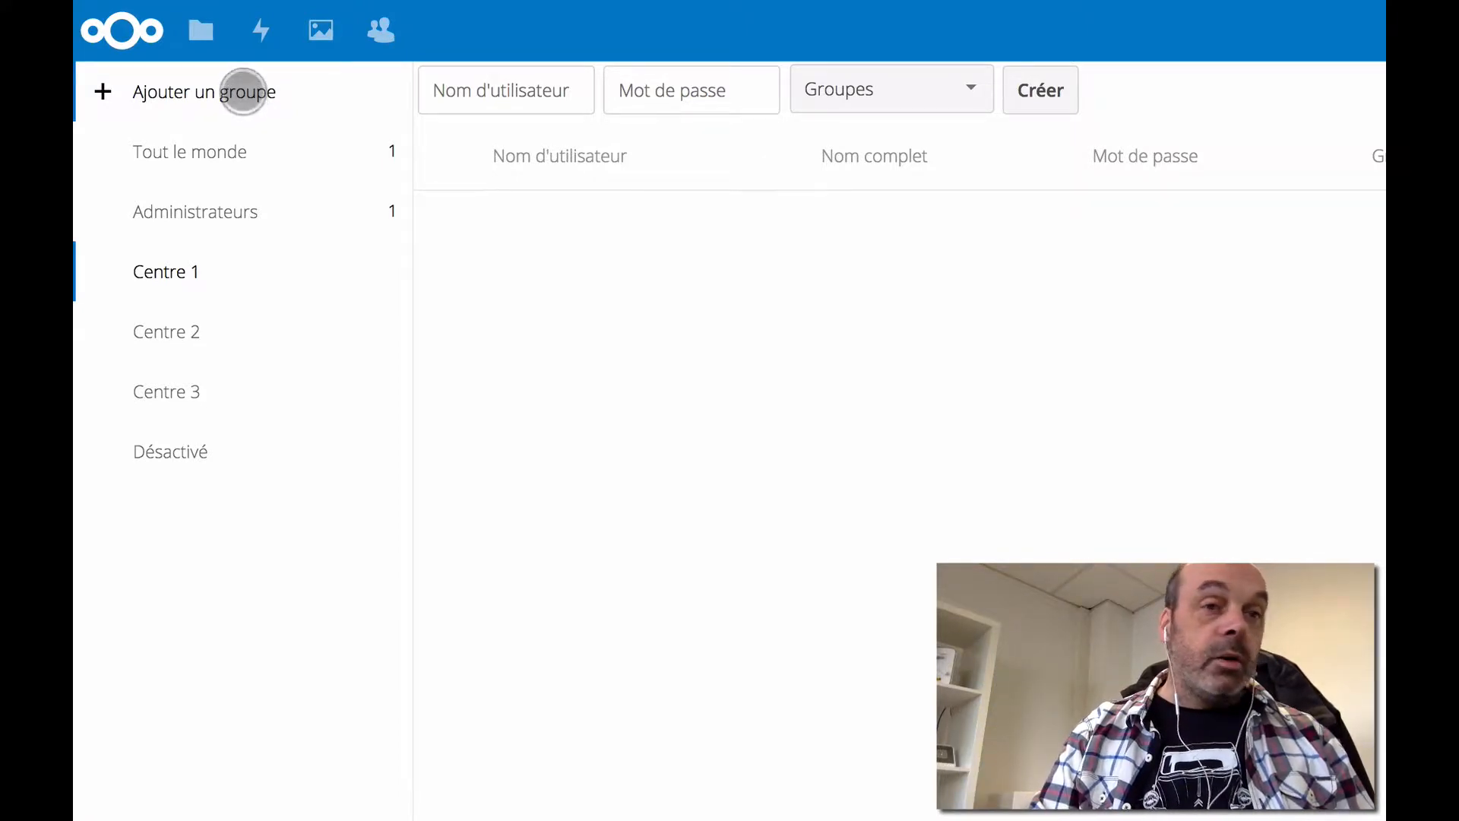
- Add three more groups: Comptabilité, Direction and Formateurs
left_click(242, 92)
type("Co")
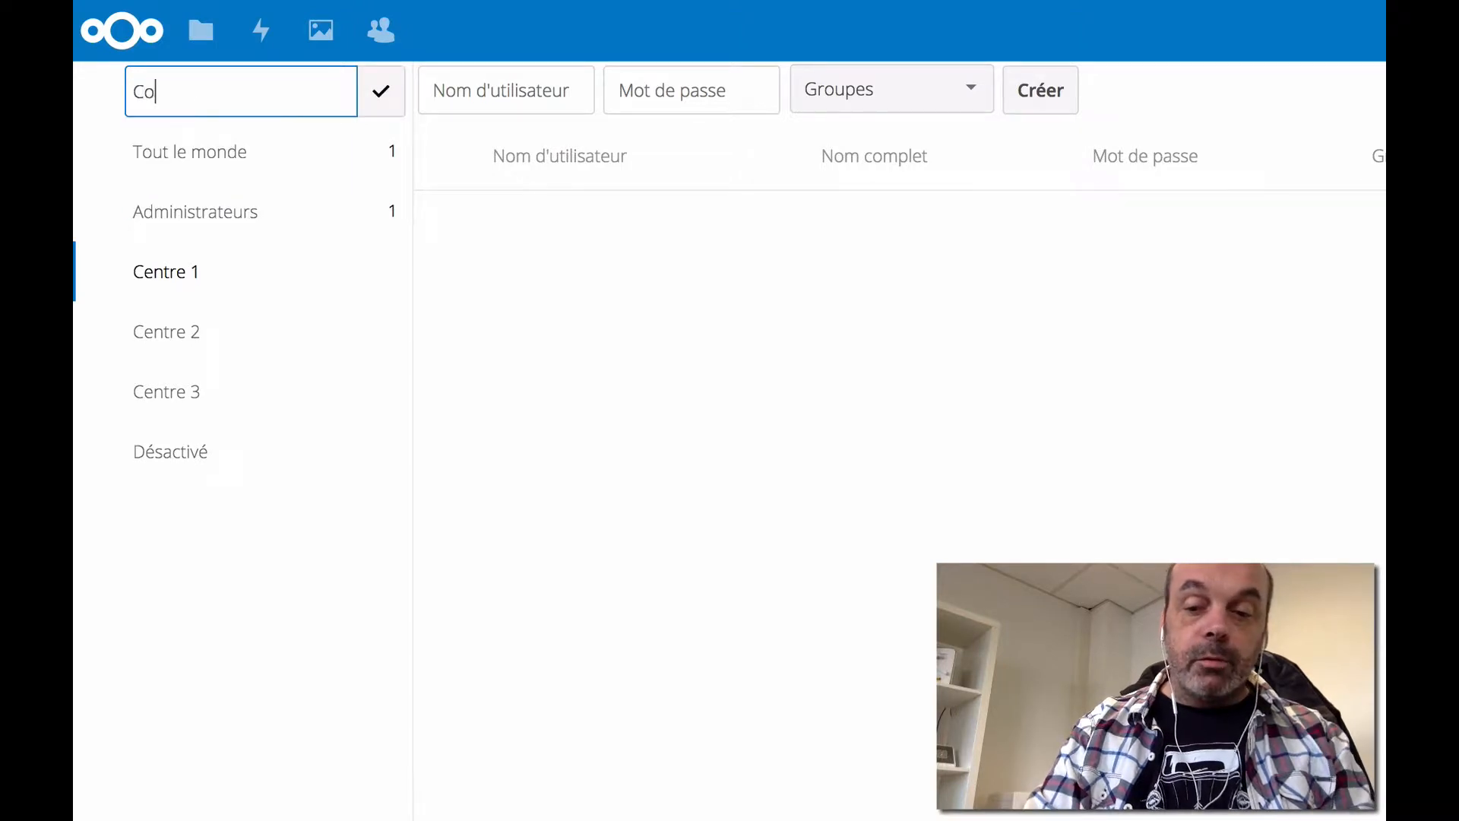
type("mptabilité")
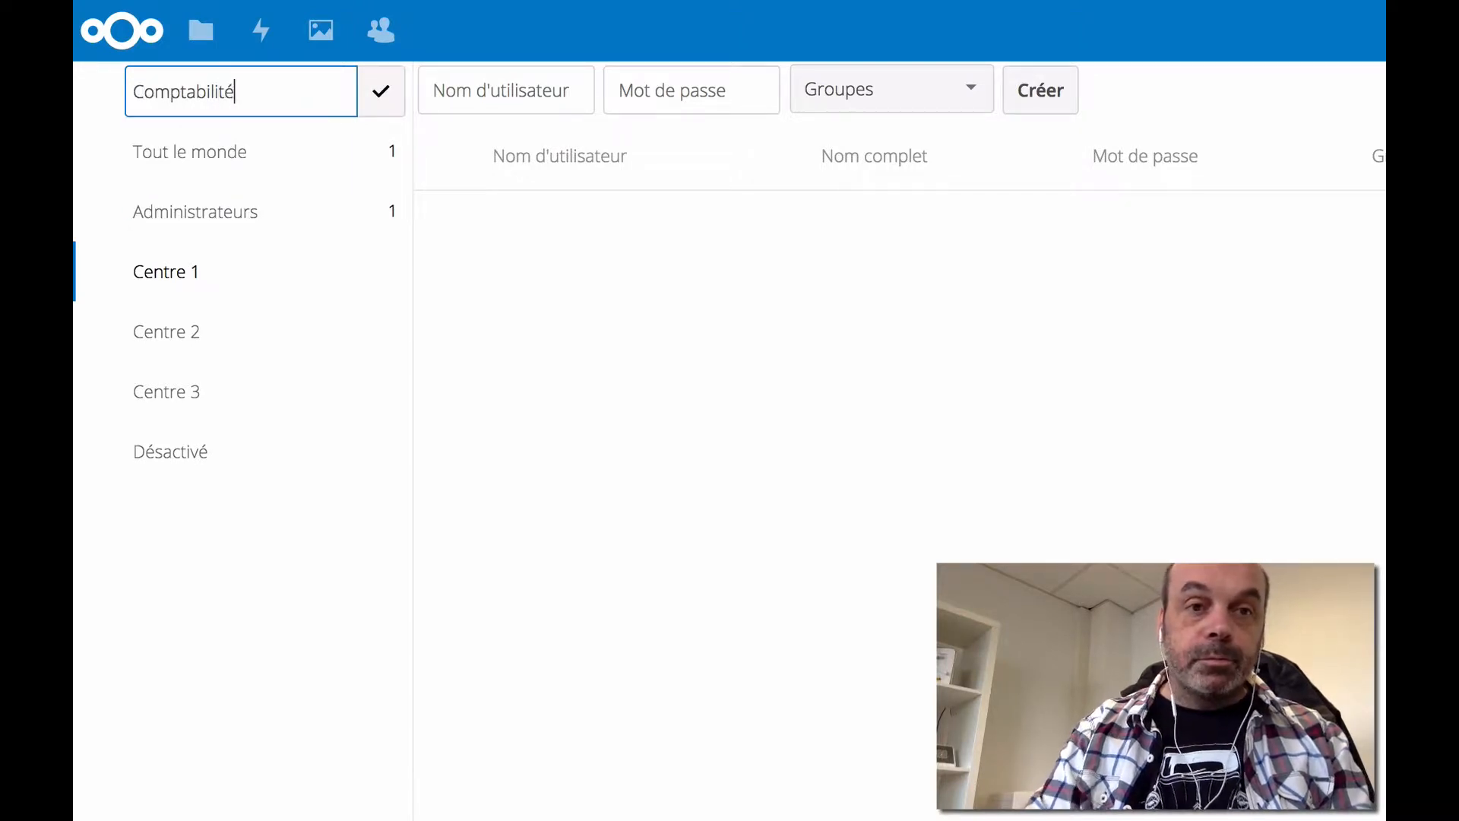
left_click(380, 91)
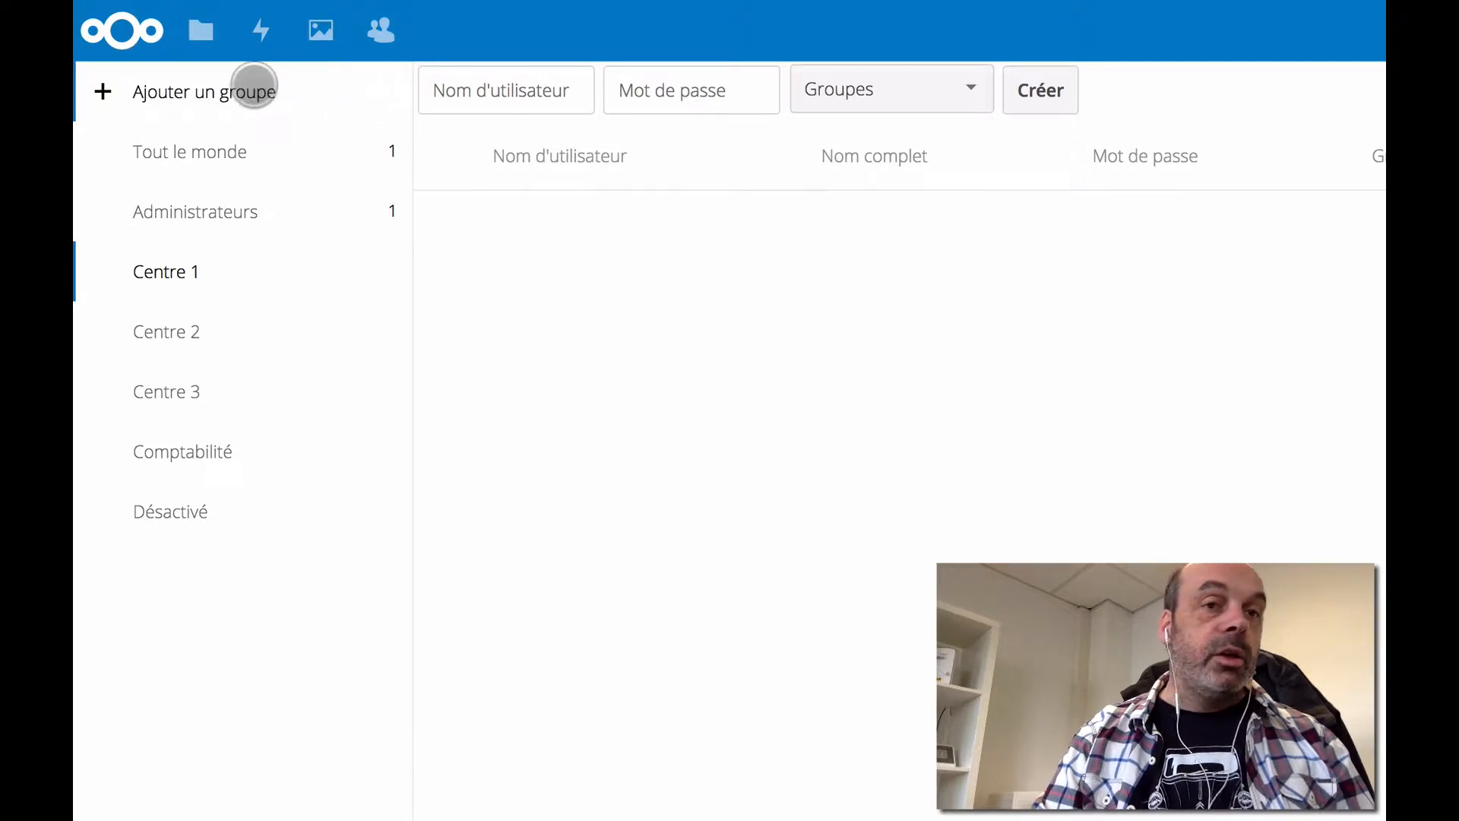
left_click(253, 86)
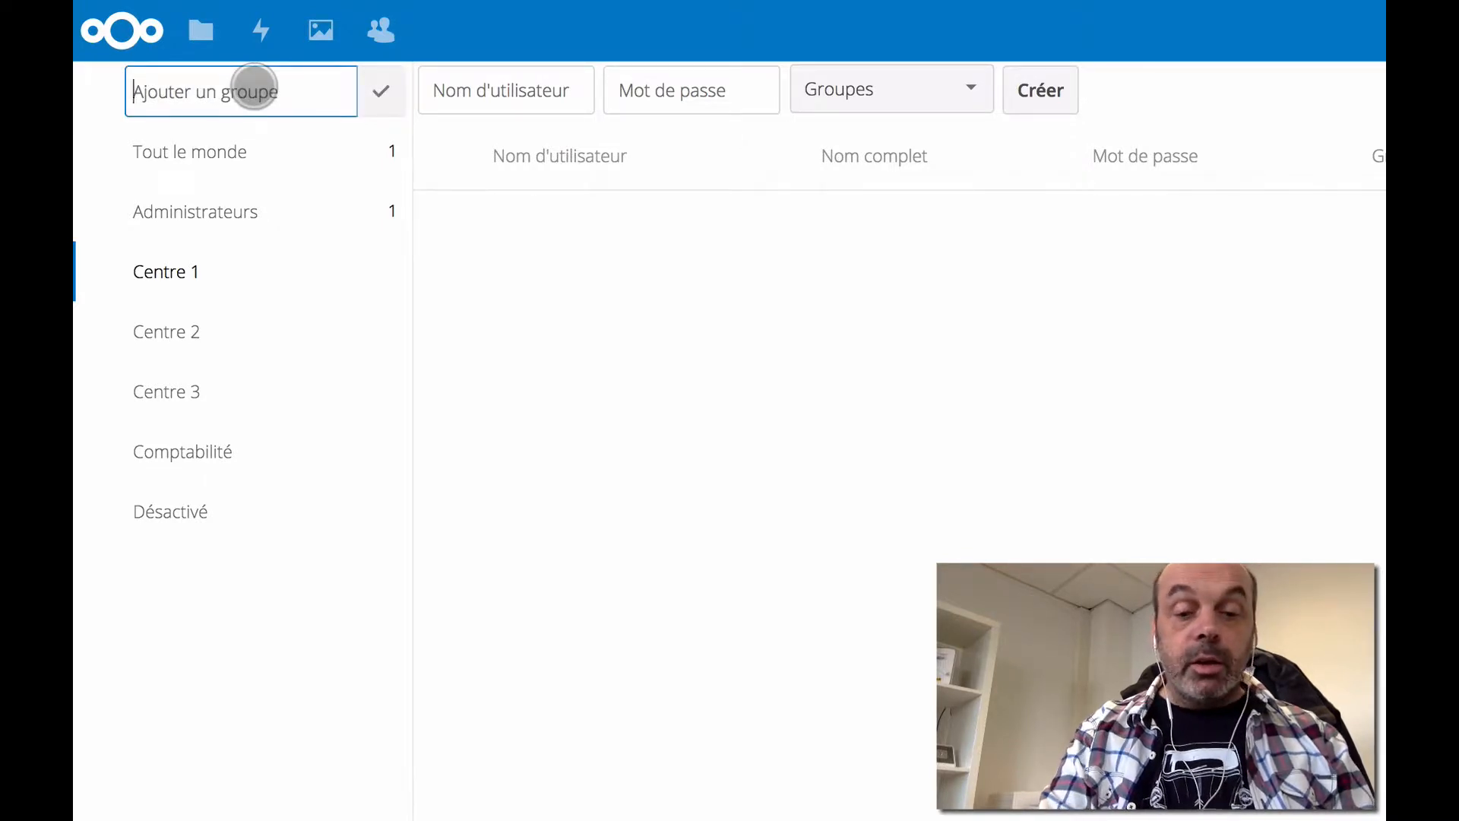
type("Directio")
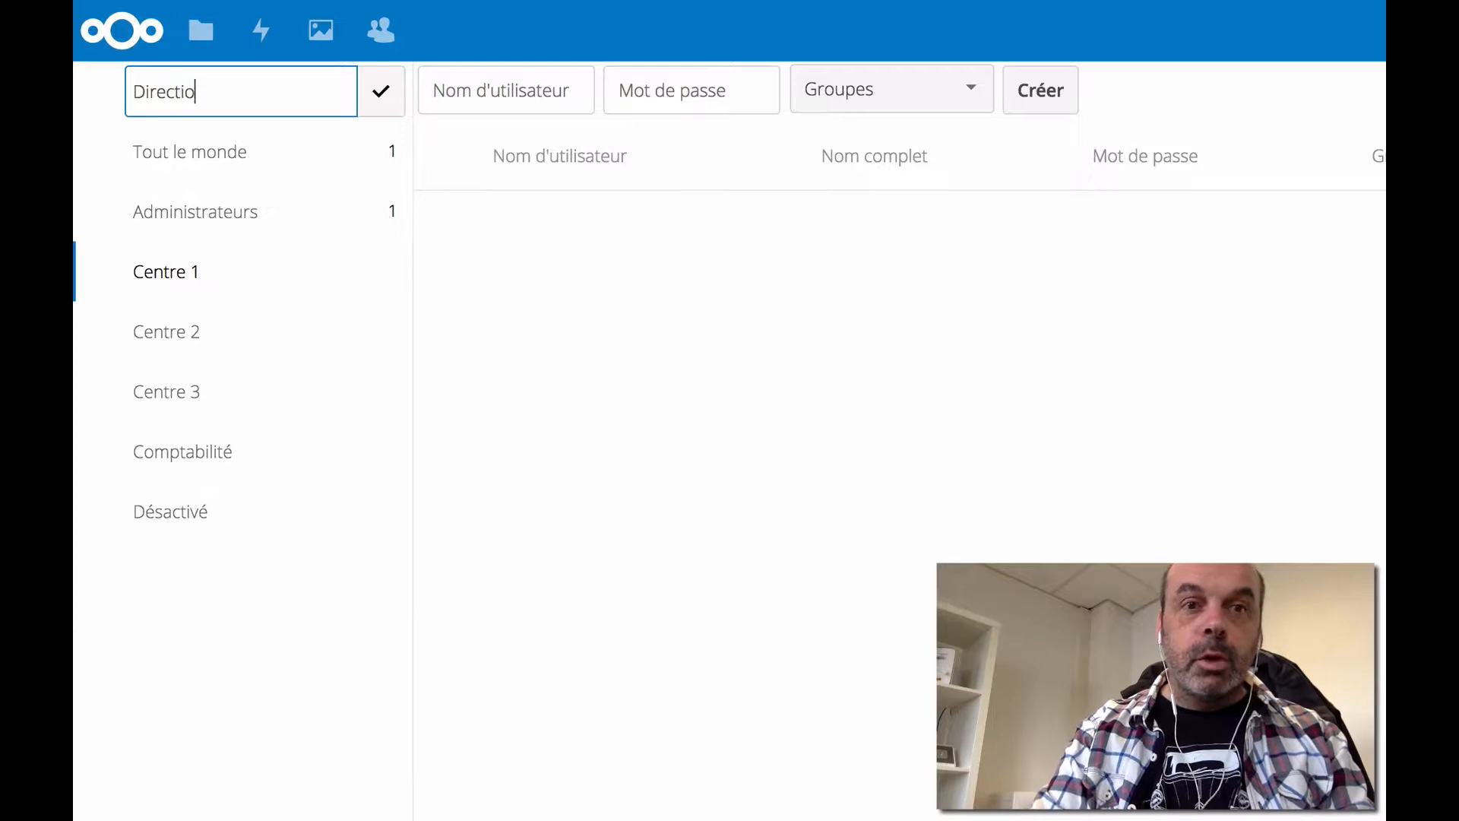
type("n")
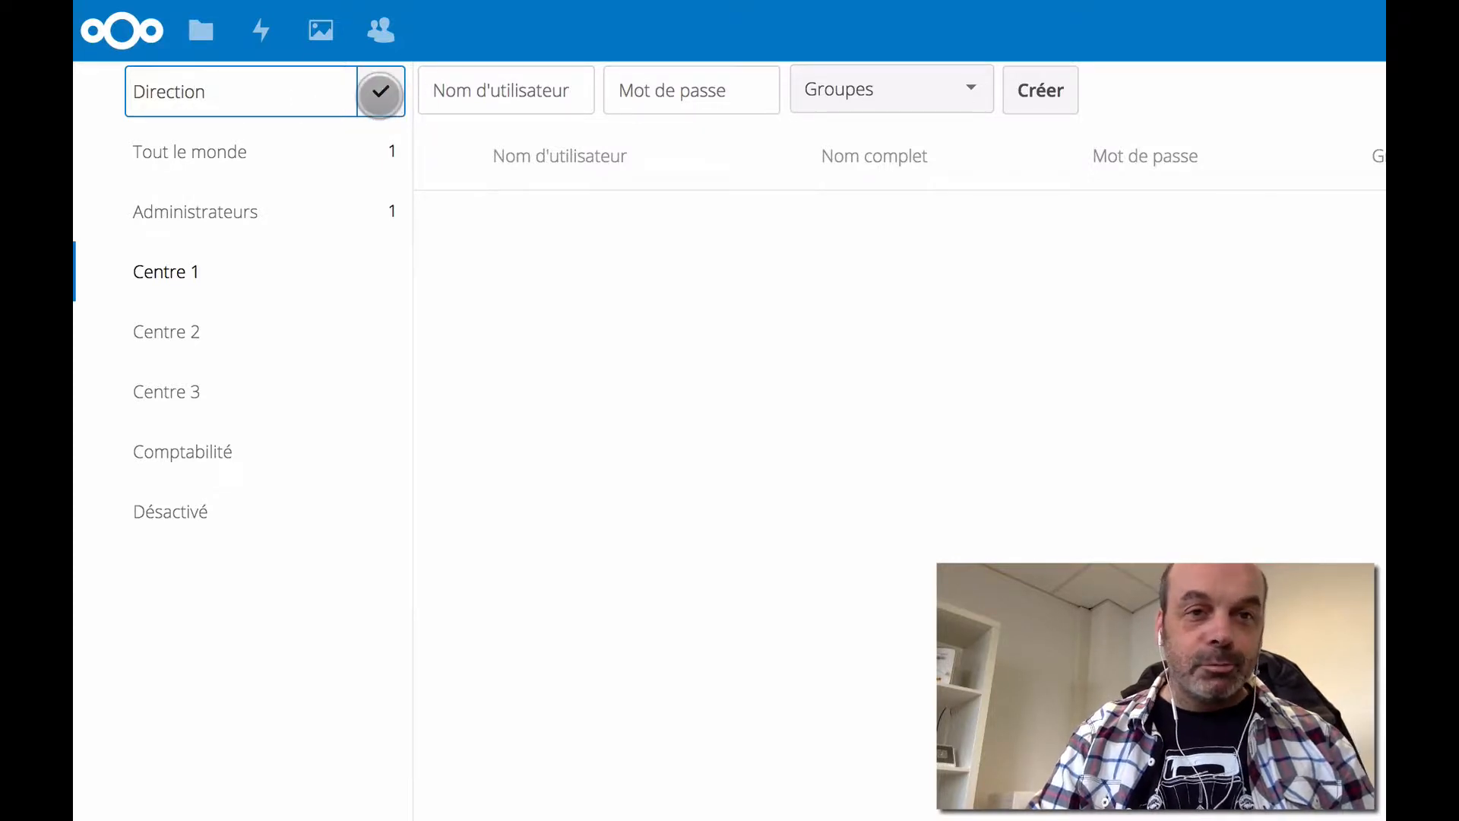
left_click(378, 92)
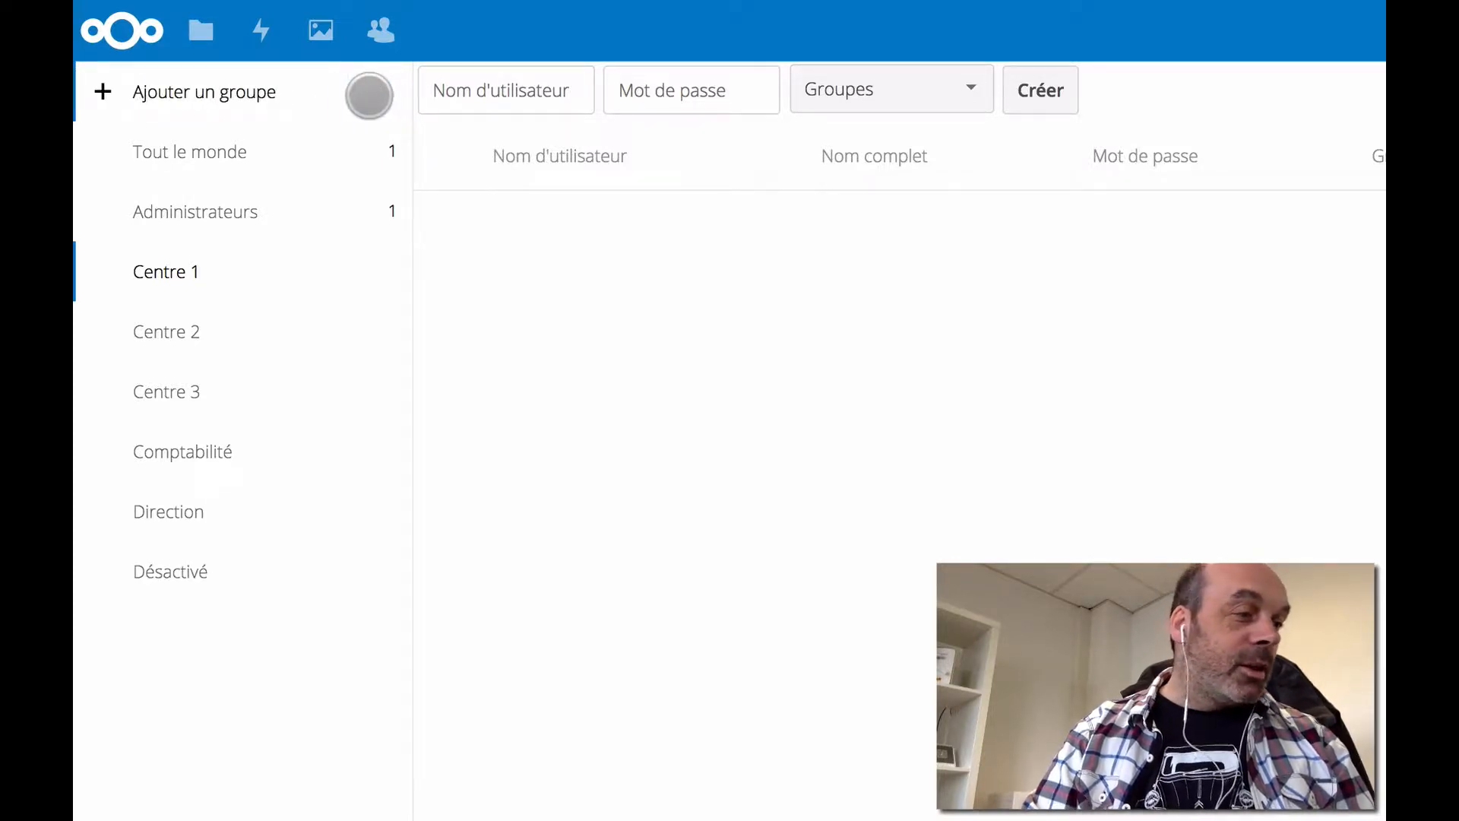
left_click(307, 93)
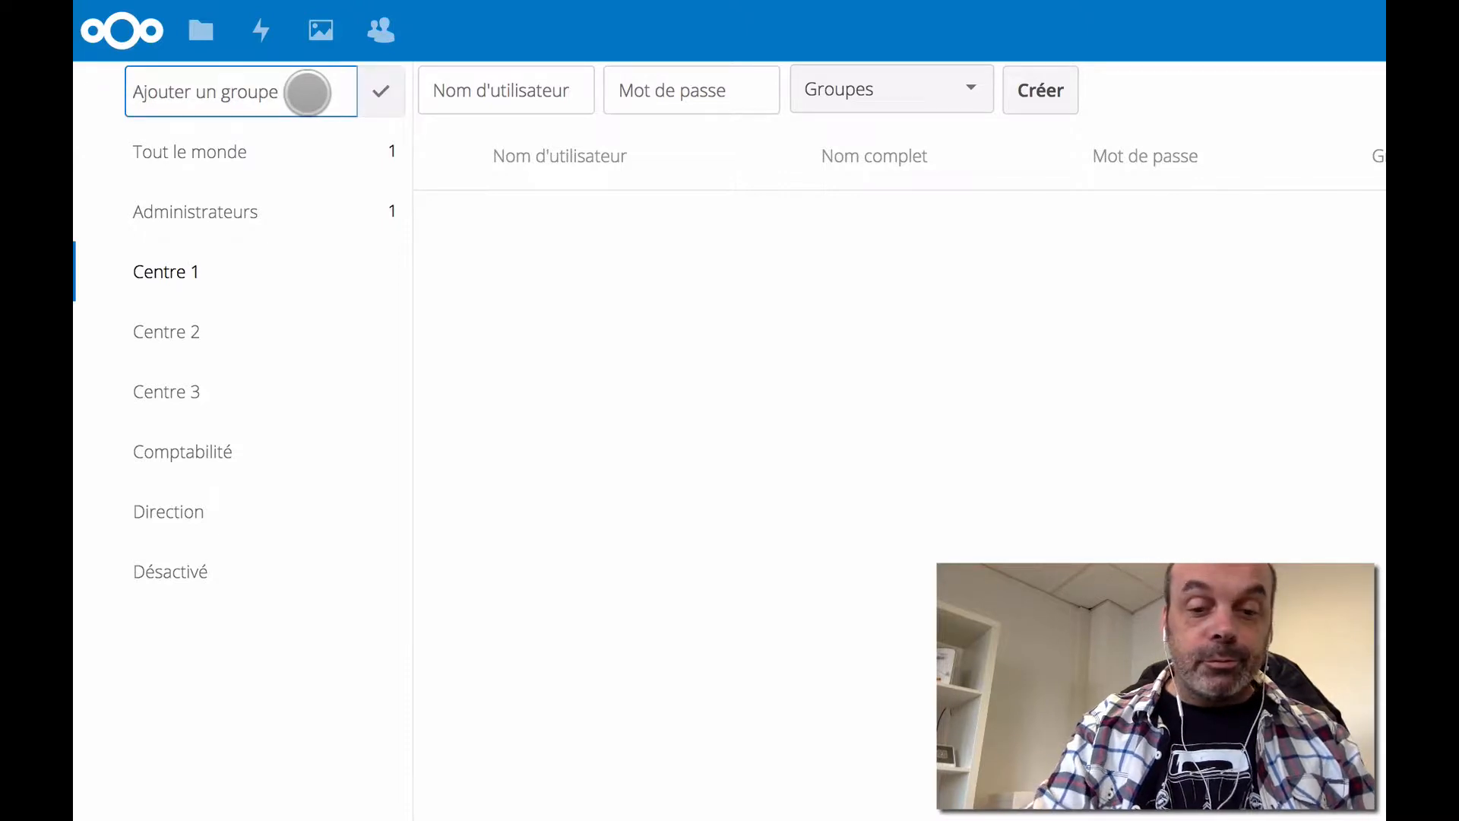
type("Formateurs")
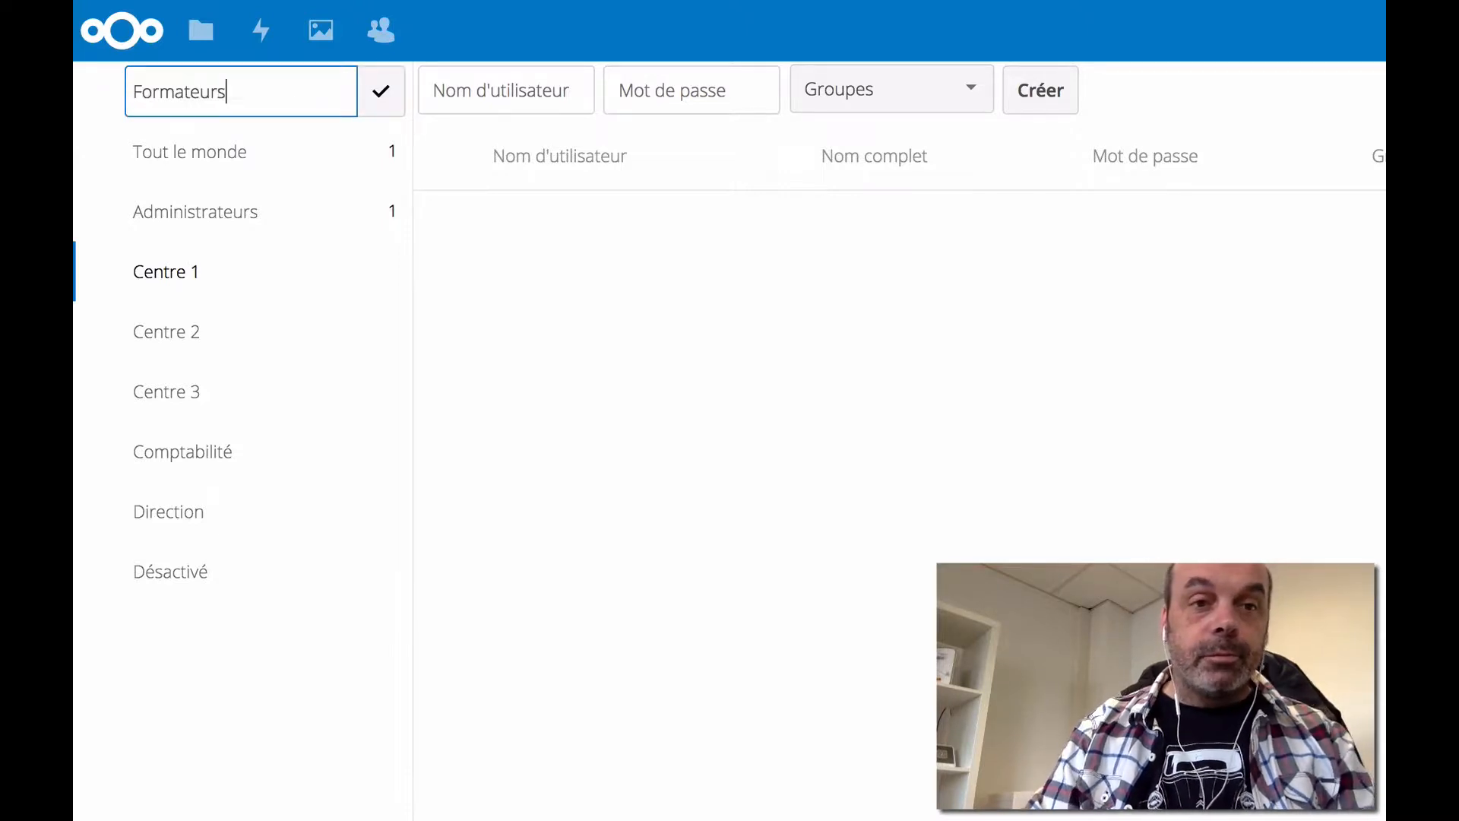
left_click(379, 92)
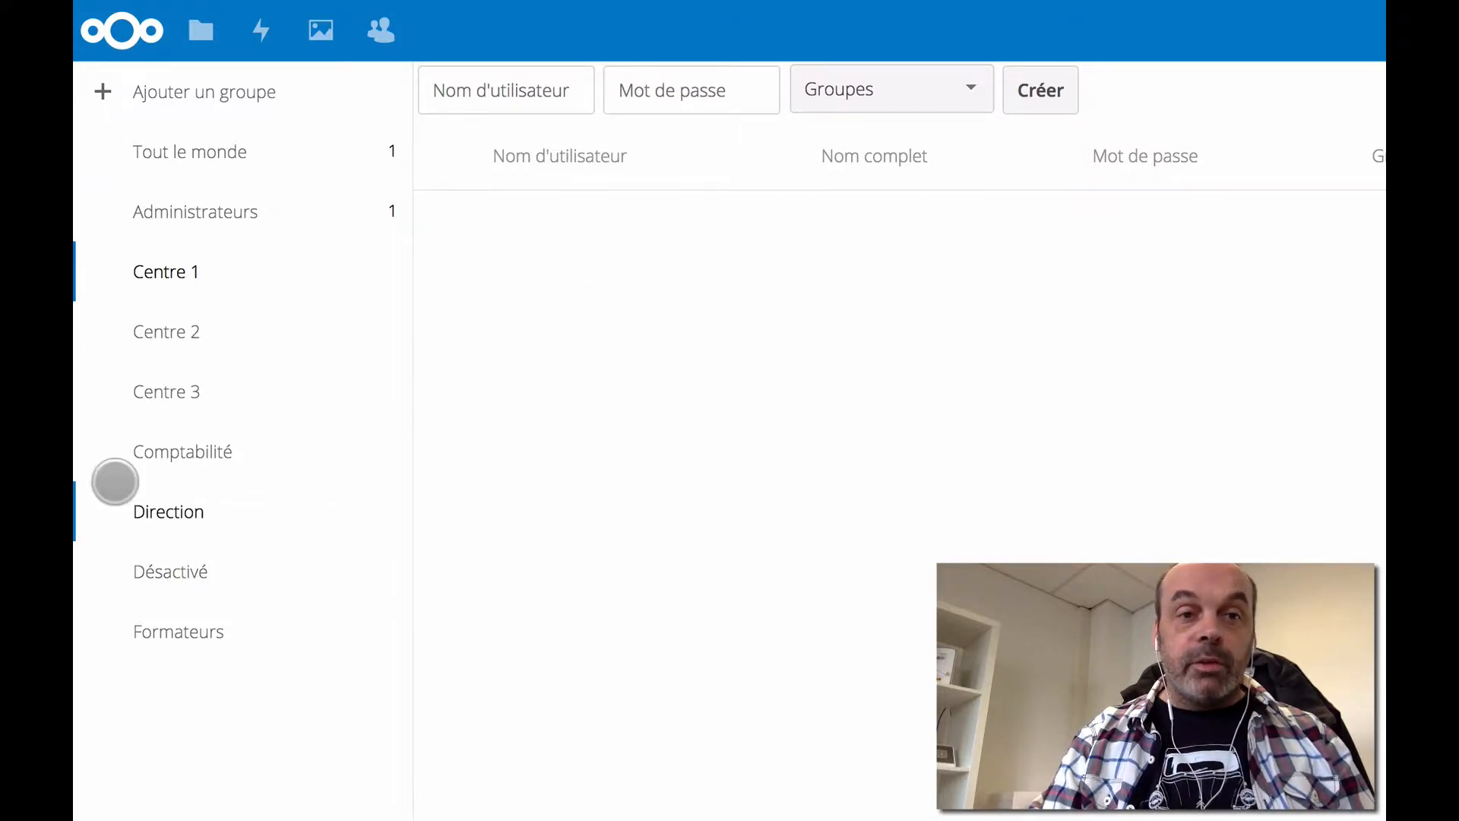
- Enter the new user's name and a 6-character password, assign Centre 1 and Direction, and attempt creation
left_click(971, 87)
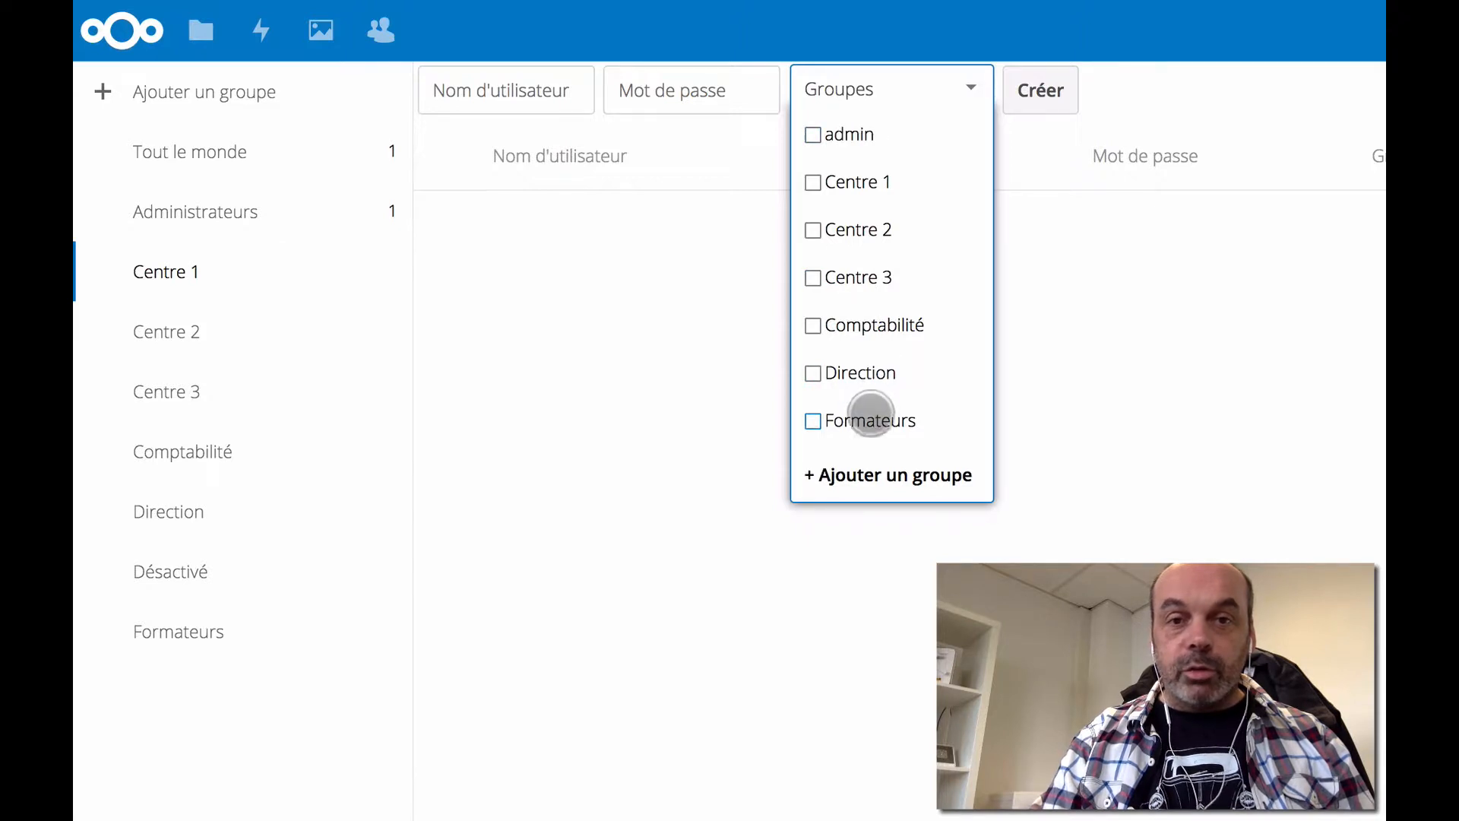
left_click(545, 85)
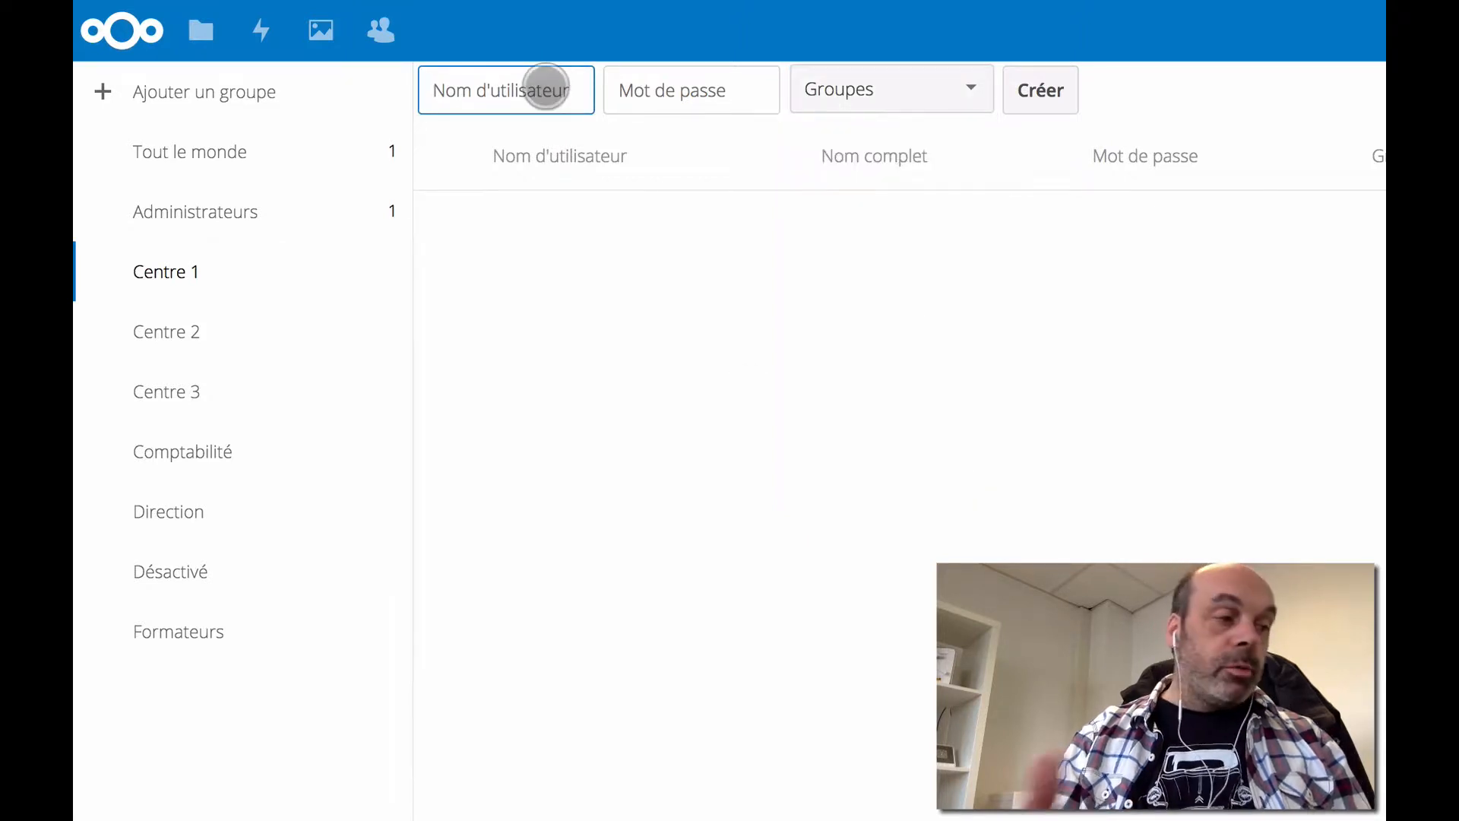
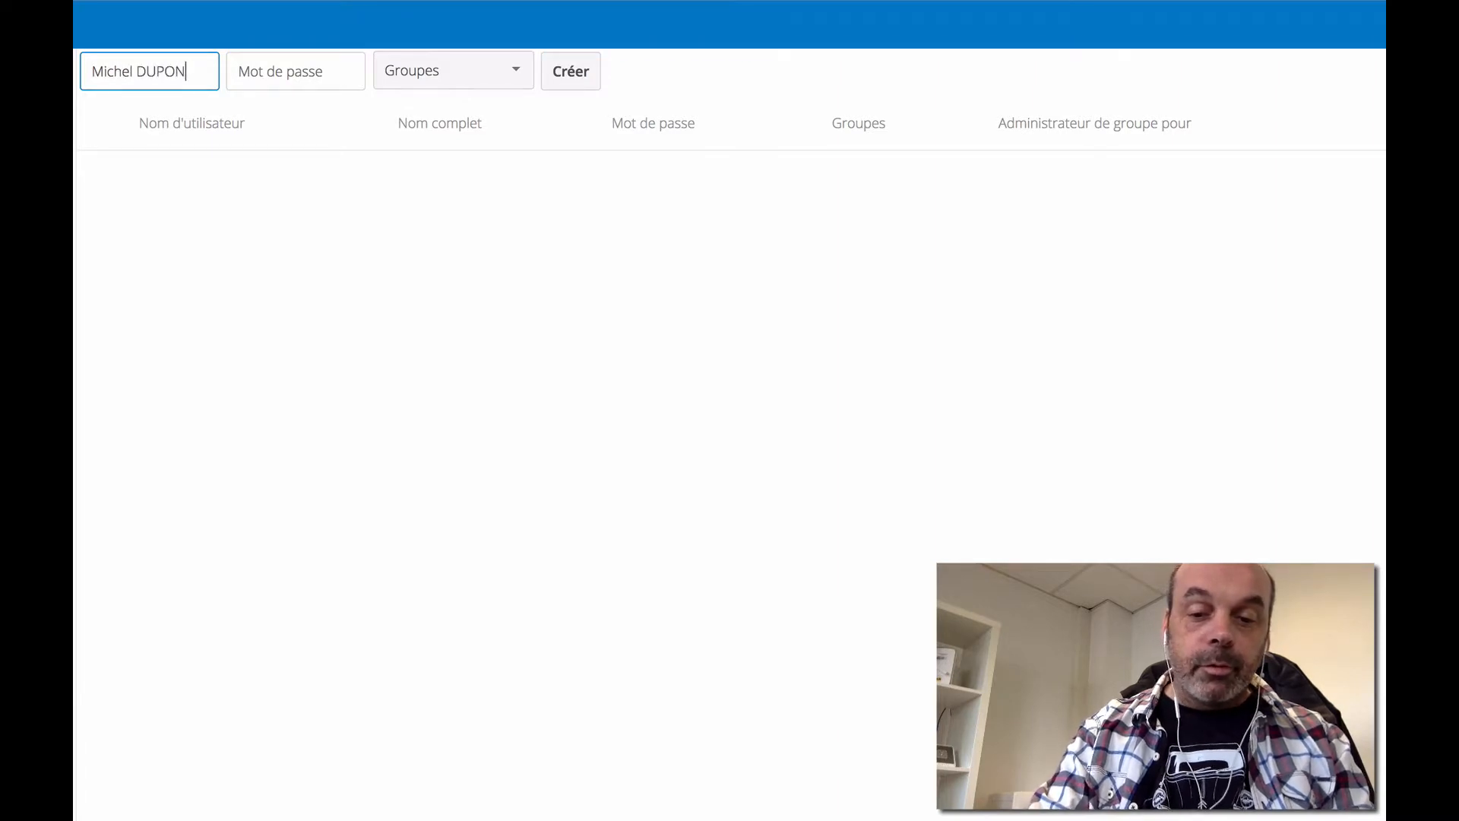
left_click(270, 68)
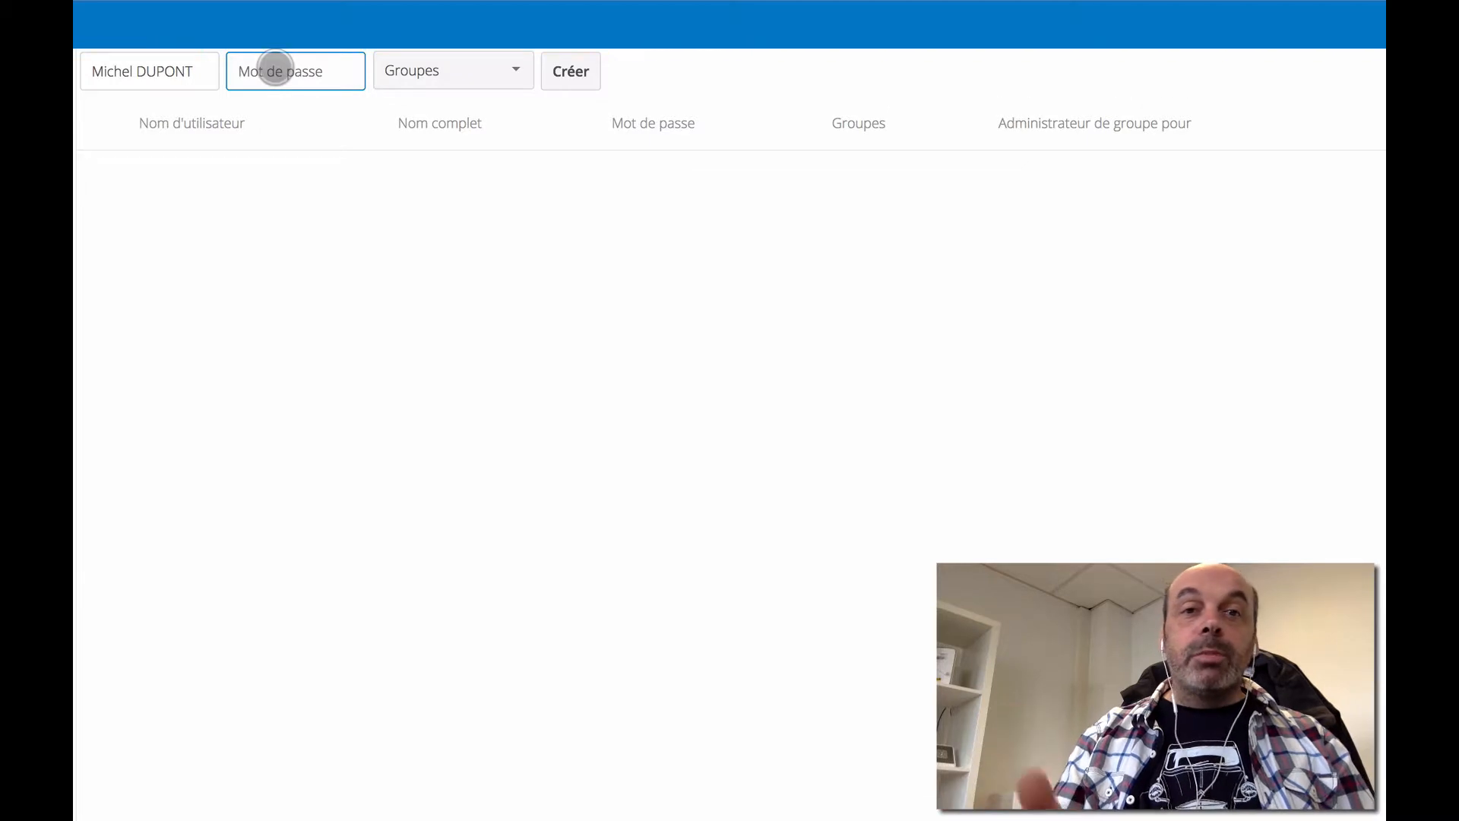
type("••••••")
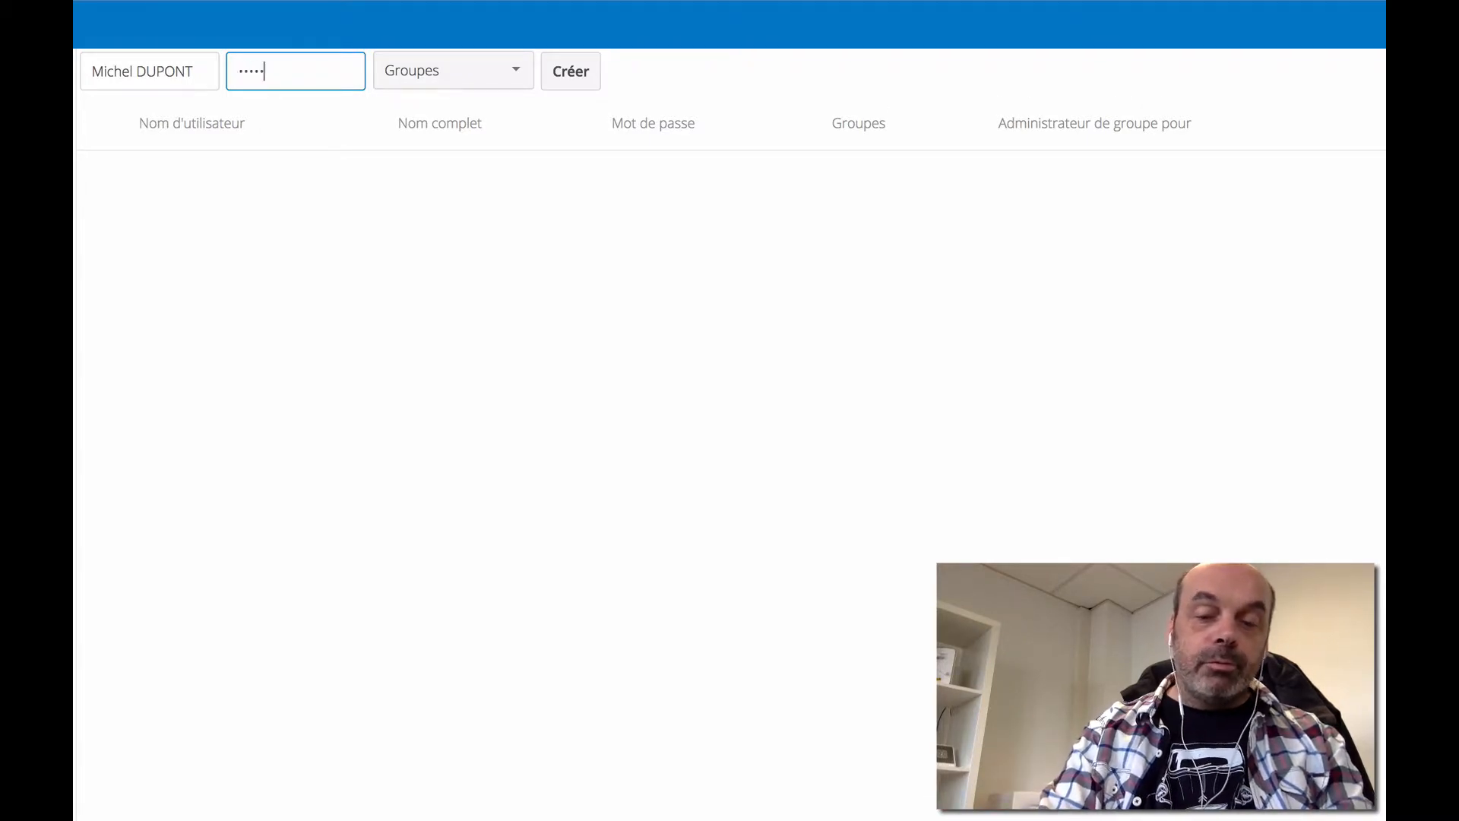
left_click(515, 70)
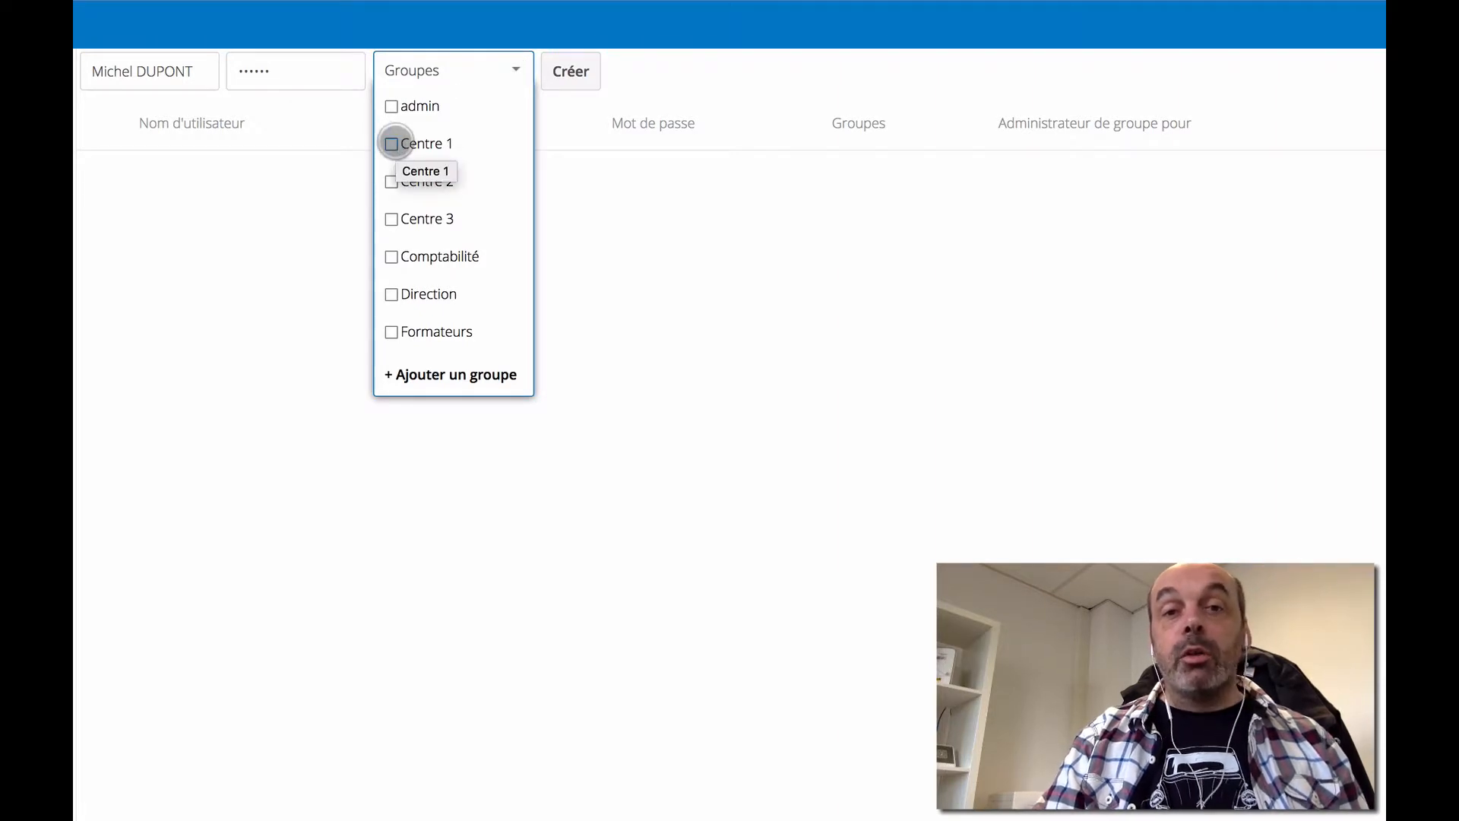
left_click(391, 144)
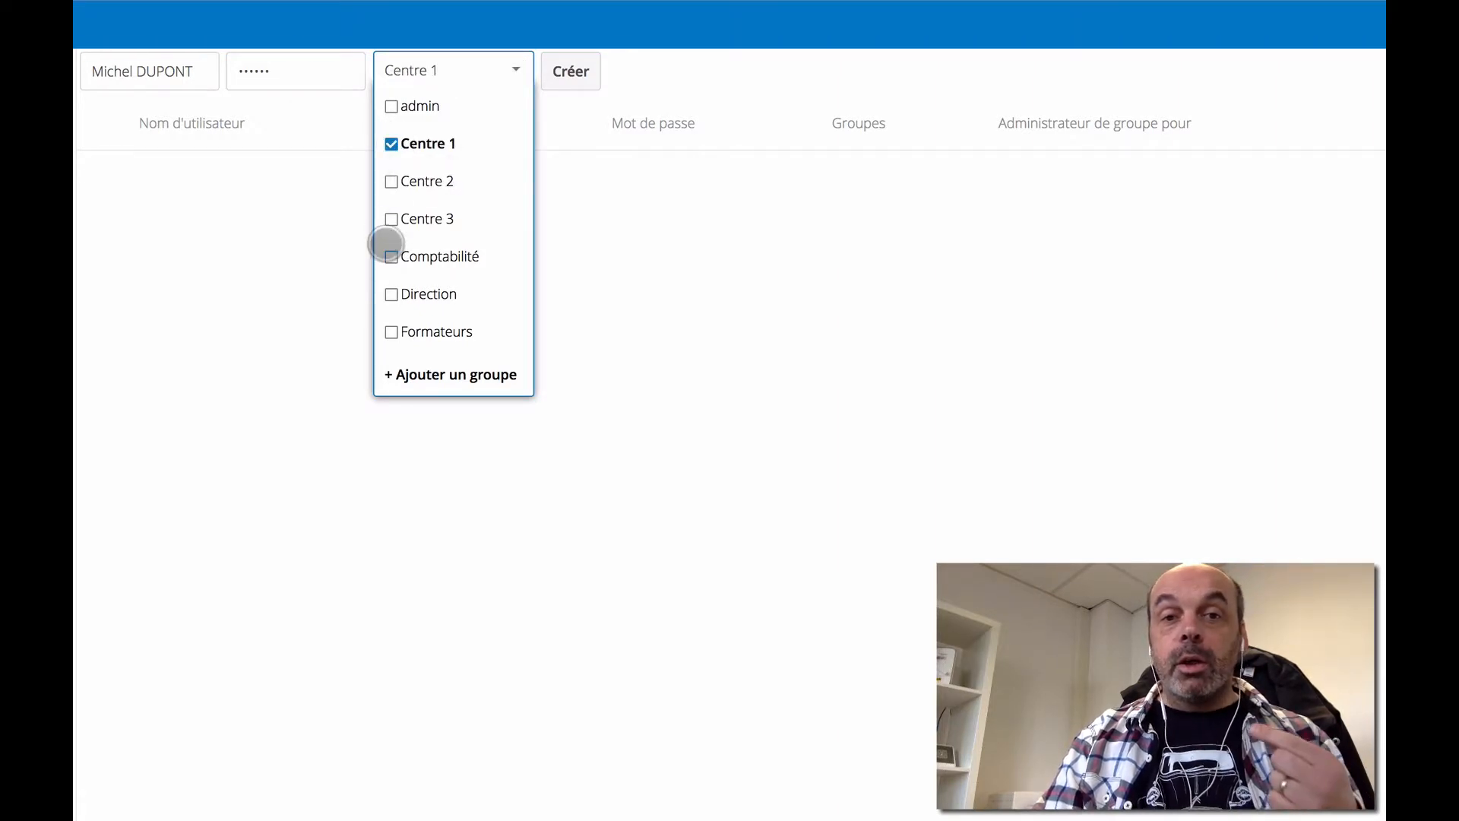
left_click(392, 294)
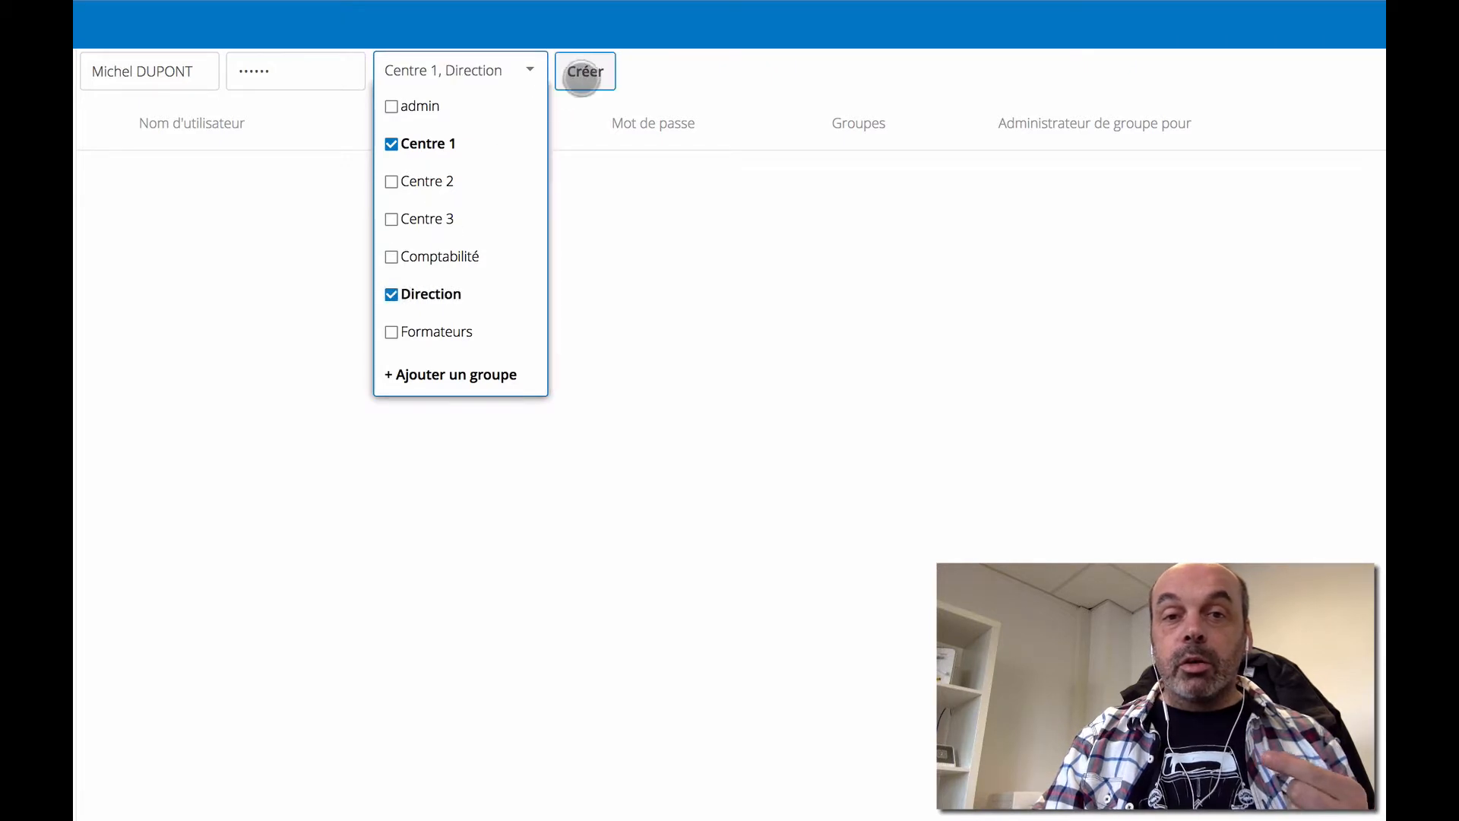
left_click(583, 73)
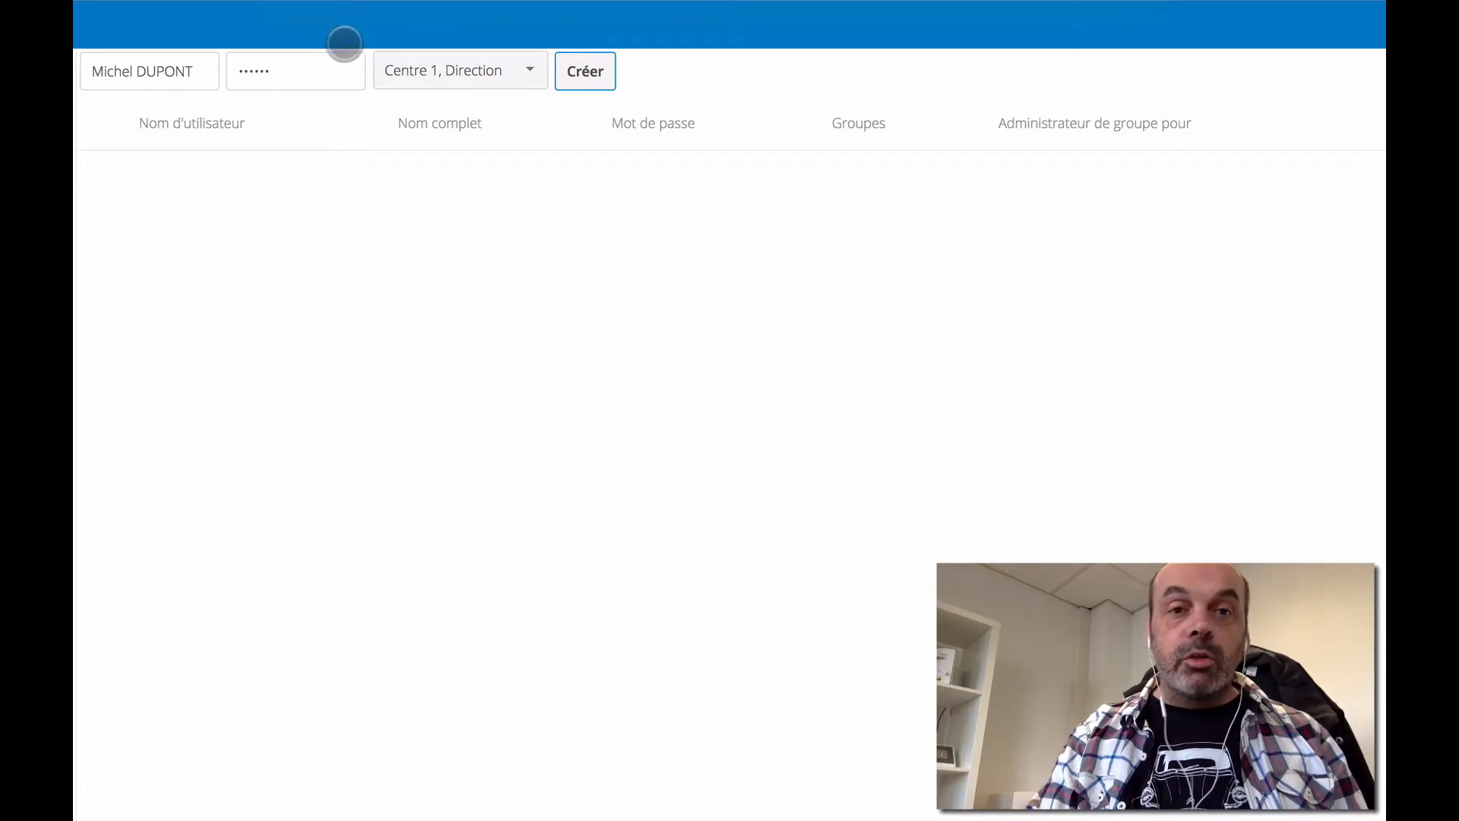
- Replace the short password with a 12-character one and create the account
left_click(280, 69)
double_click(279, 70)
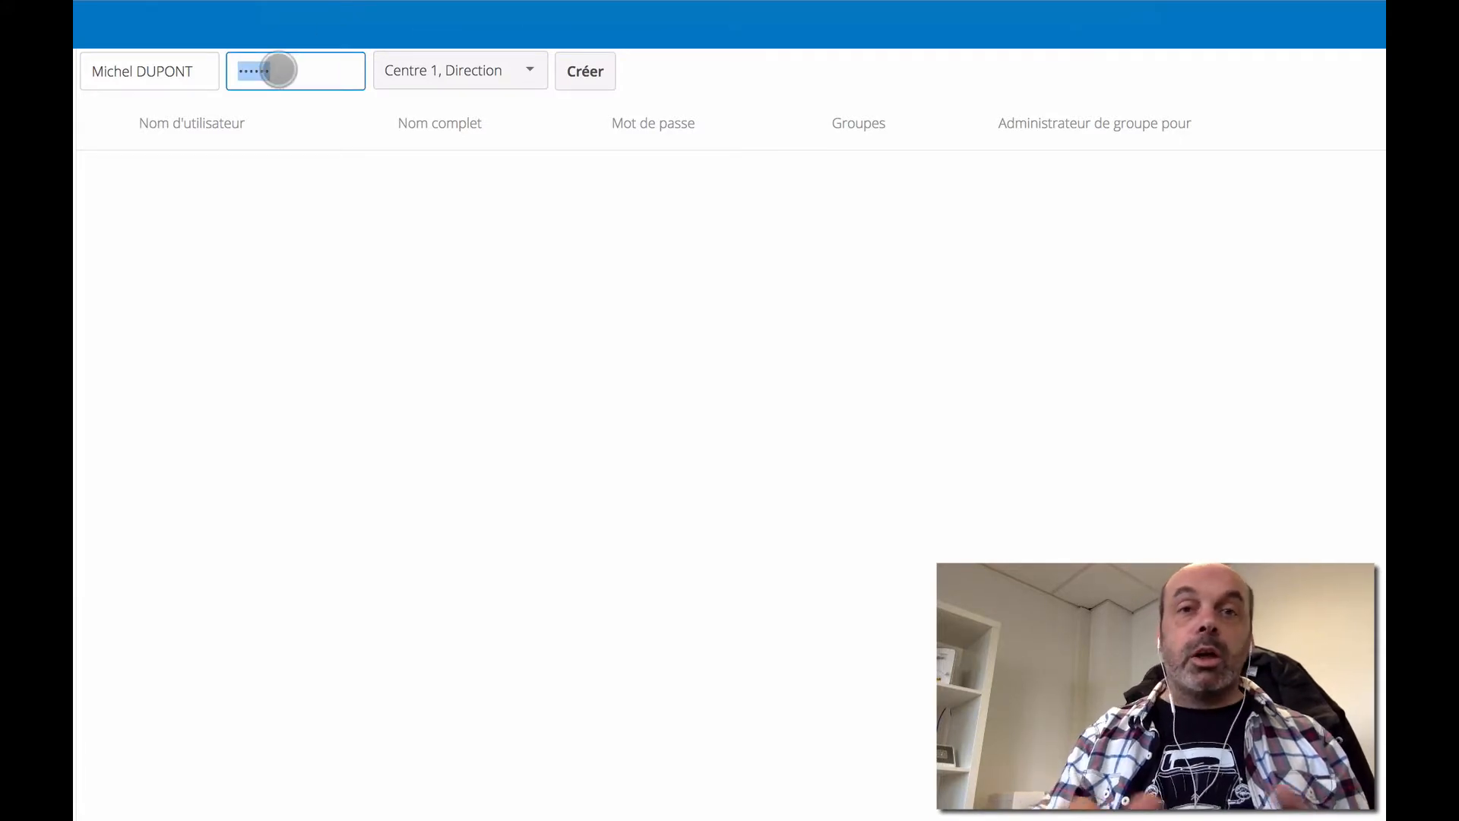
type("••••••")
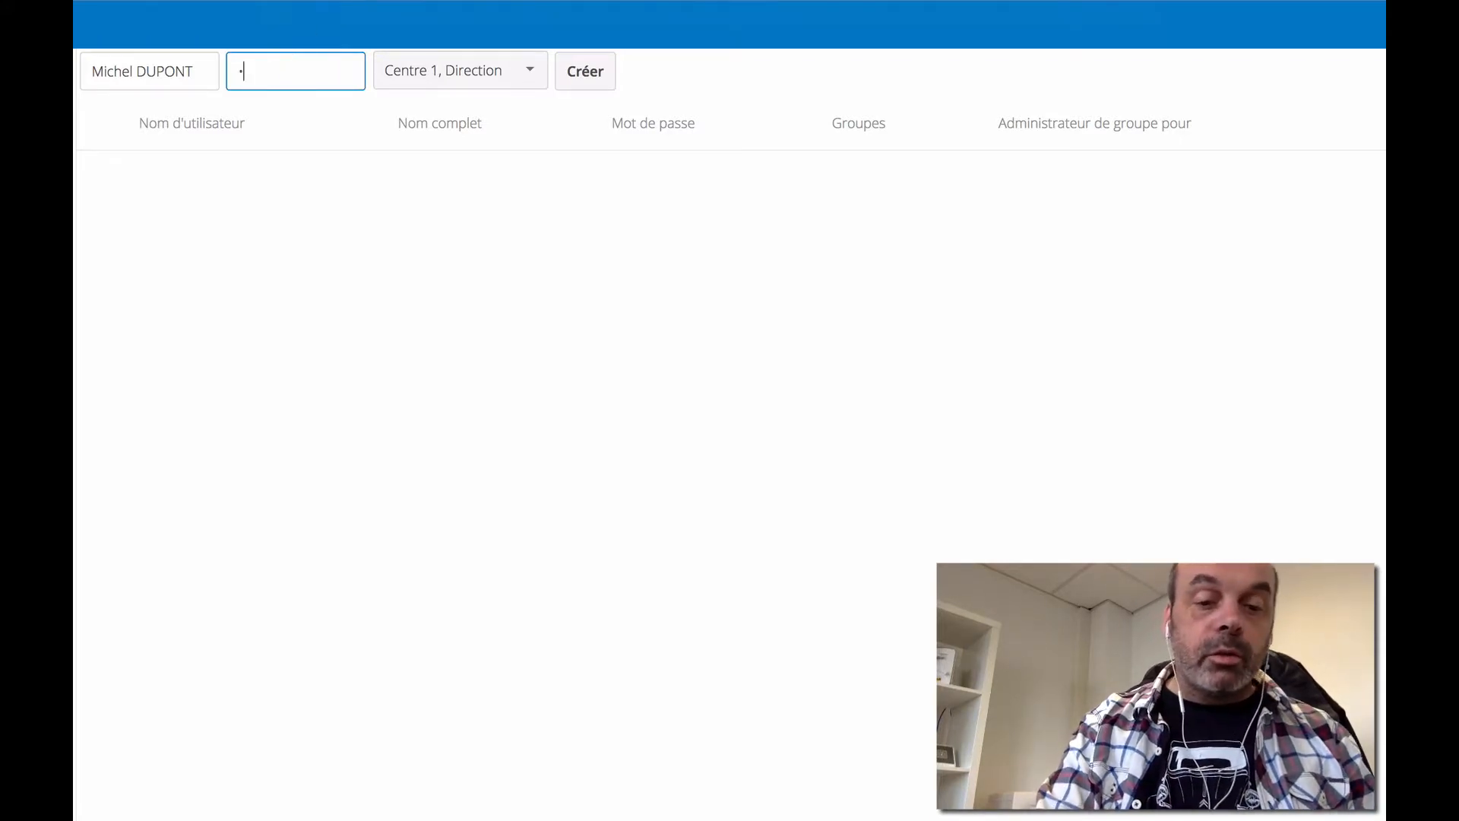
type("••••••")
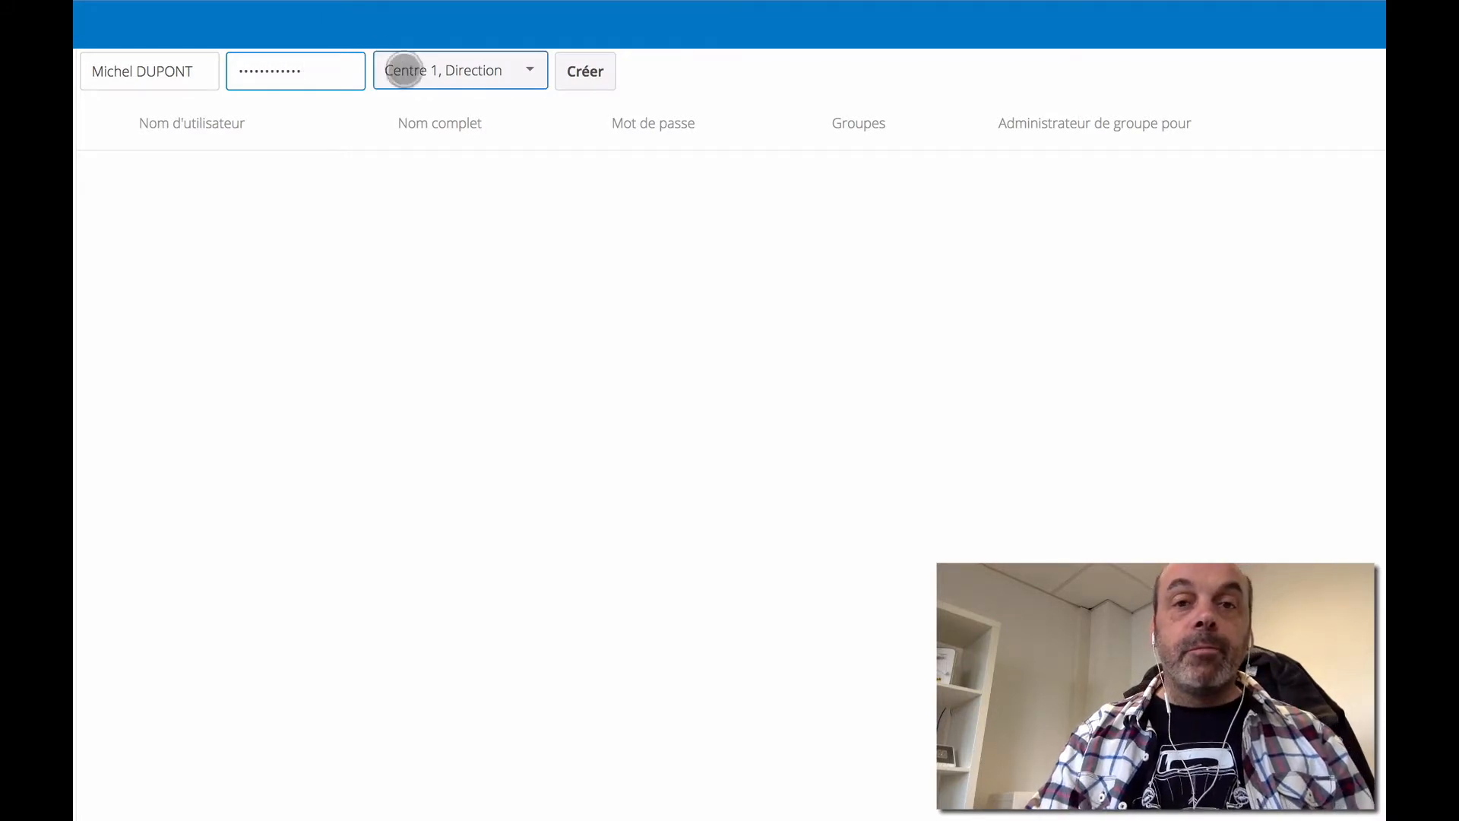
left_click(530, 69)
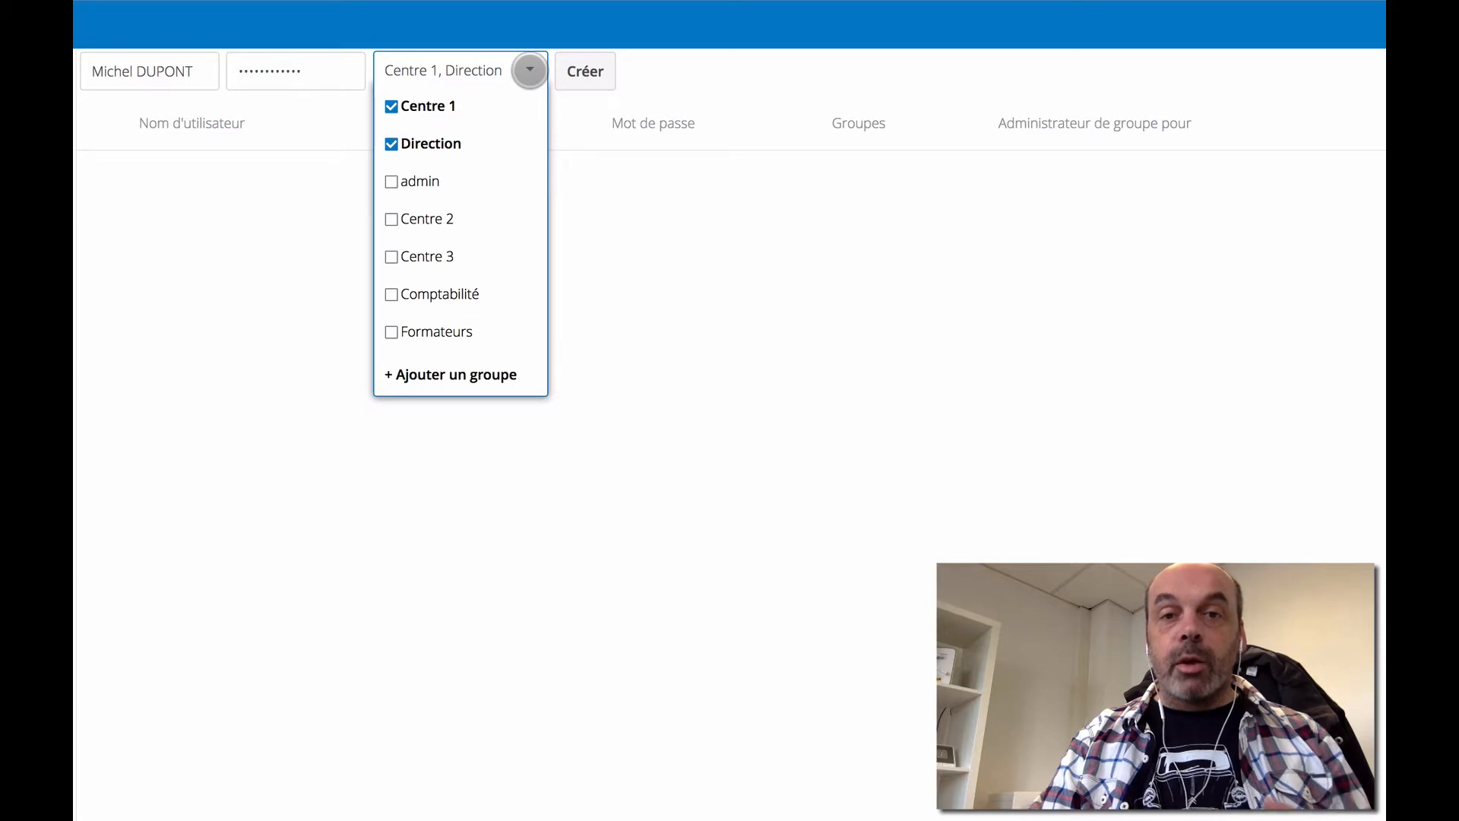
left_click(591, 70)
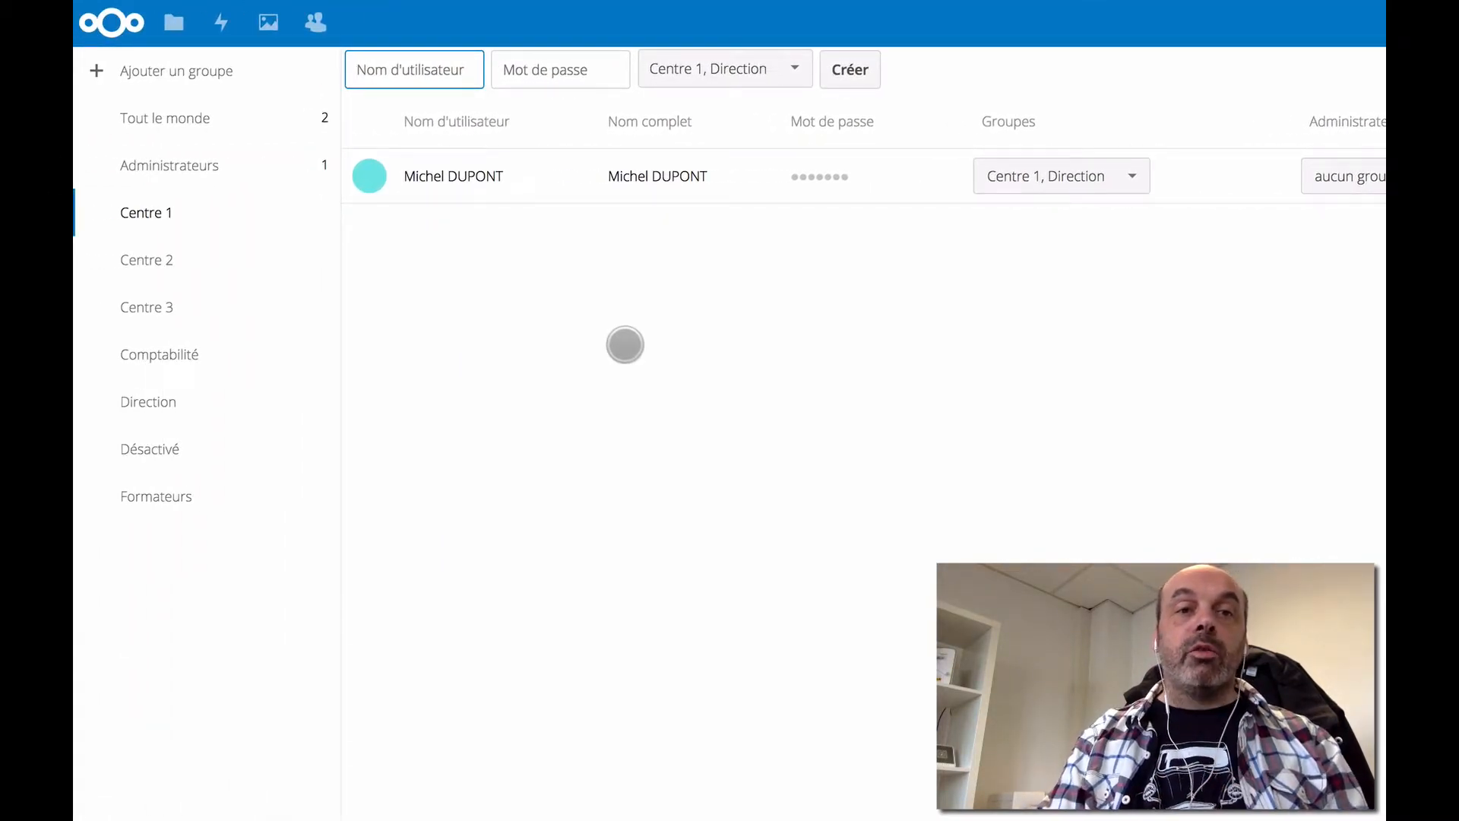
- Review the Centre 1, Direction, Comptabilité and Formateurs members, then list everyone in Tout le monde
left_click(176, 203)
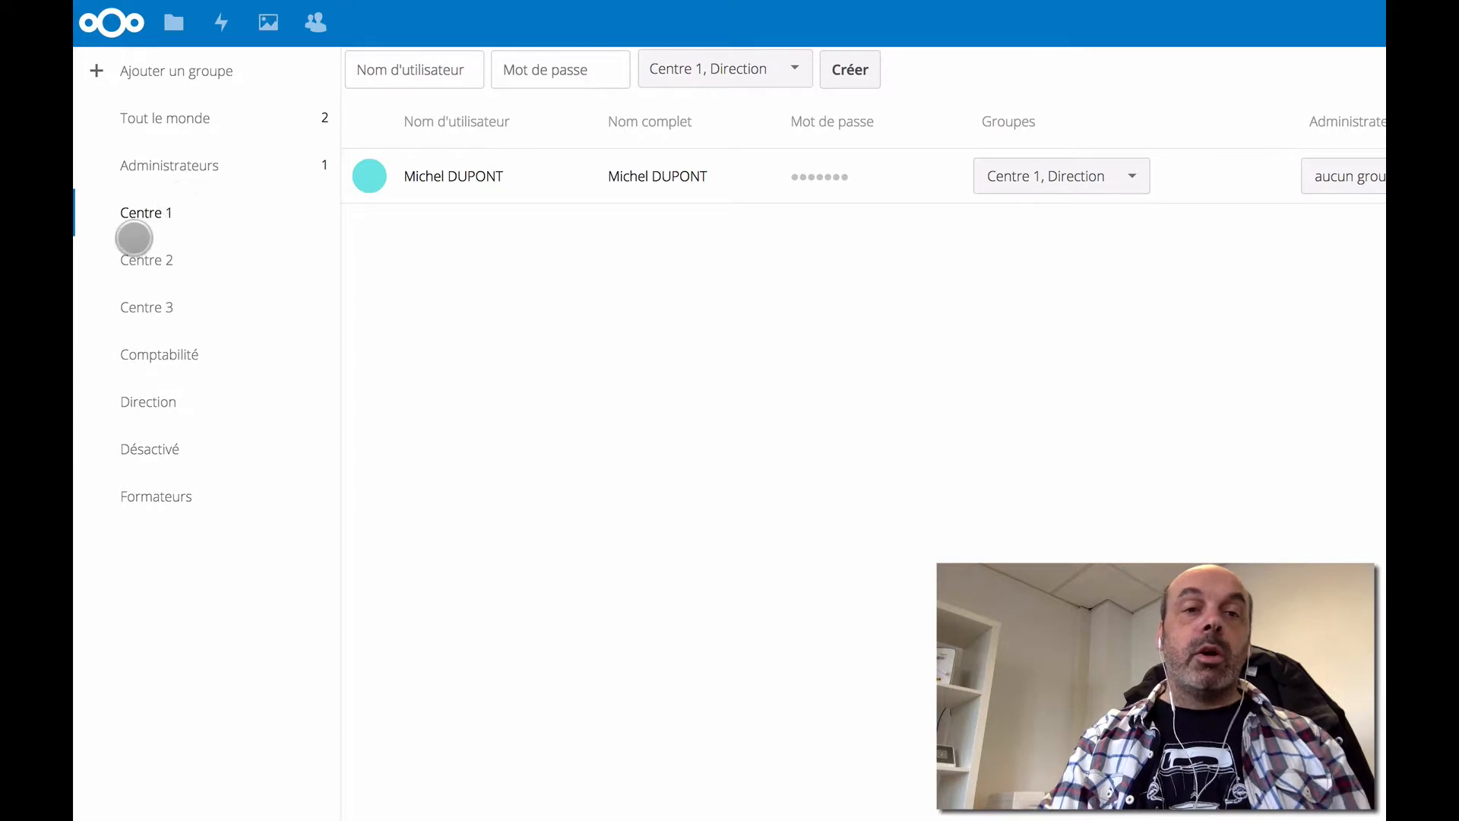
left_click(152, 403)
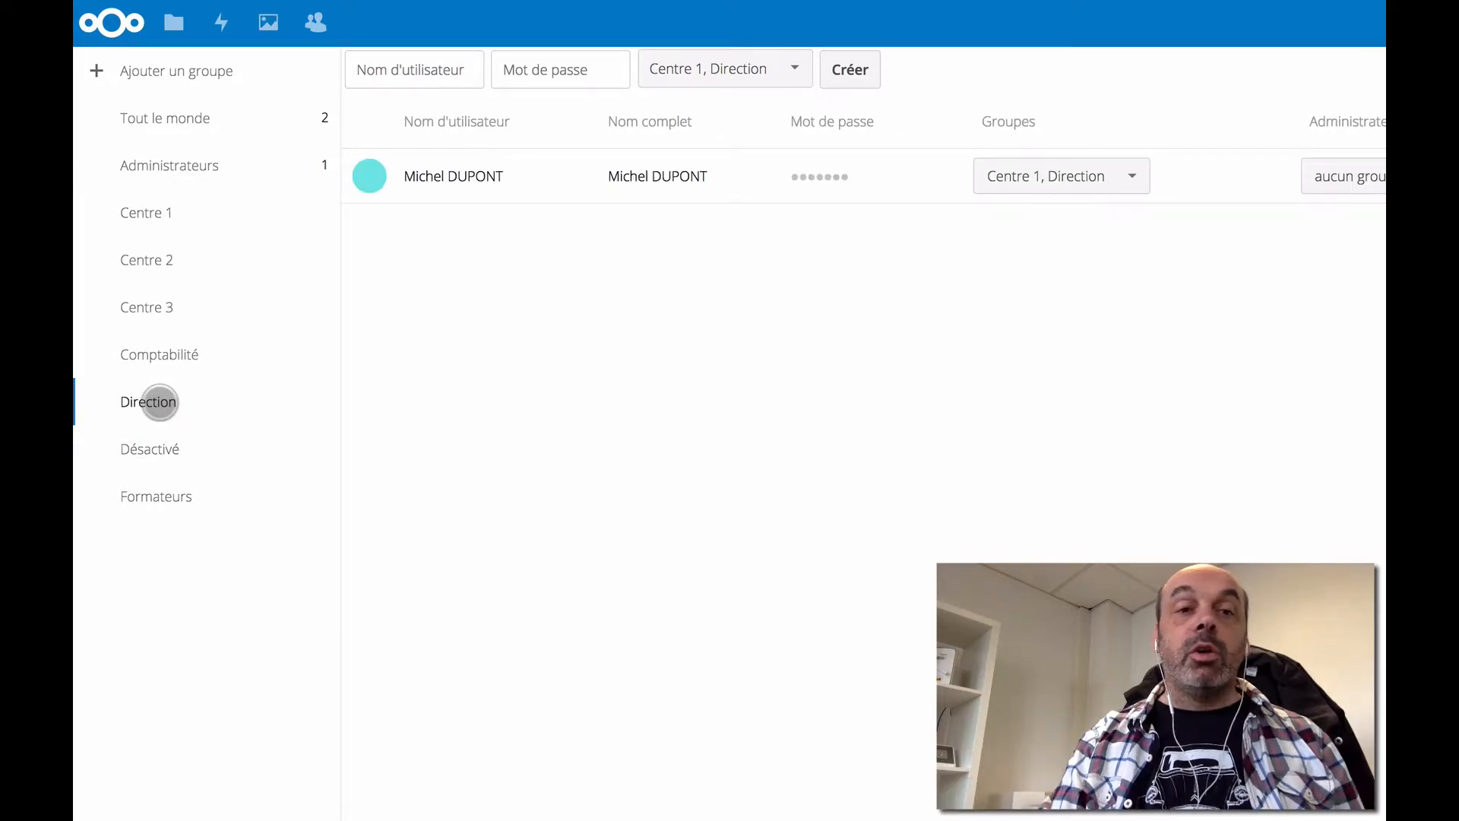
left_click(186, 355)
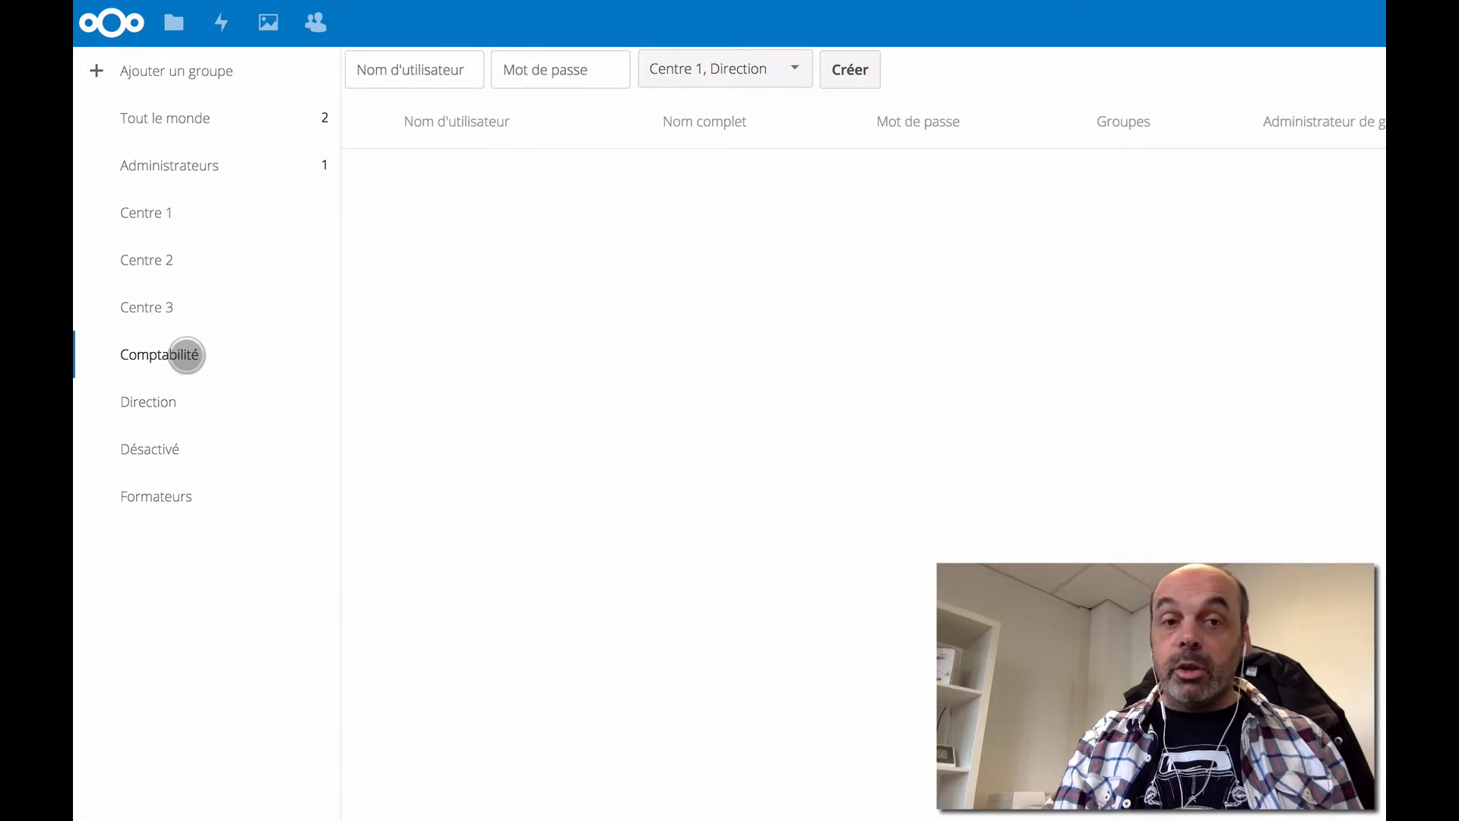
left_click(153, 490)
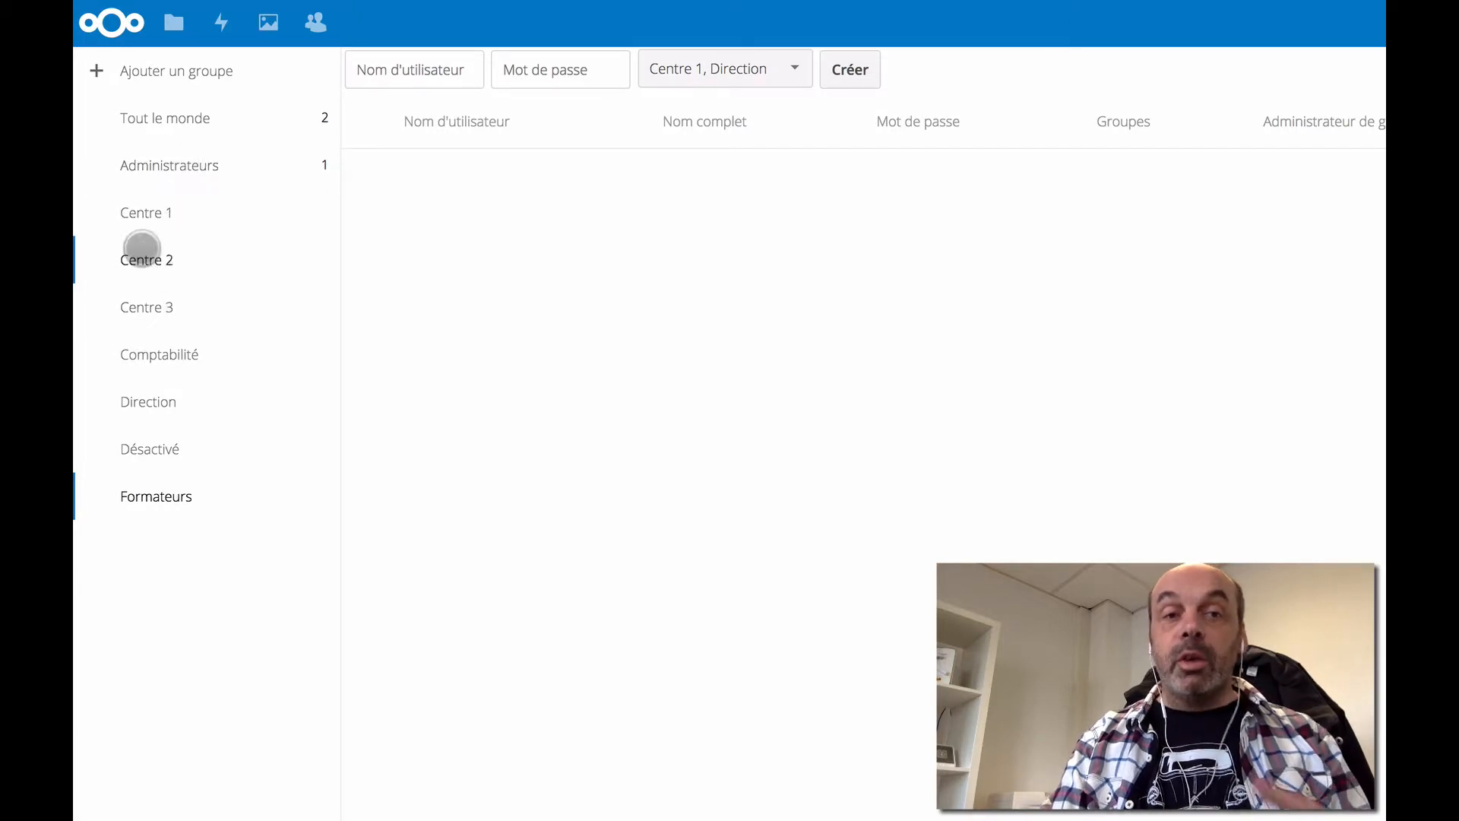
left_click(169, 118)
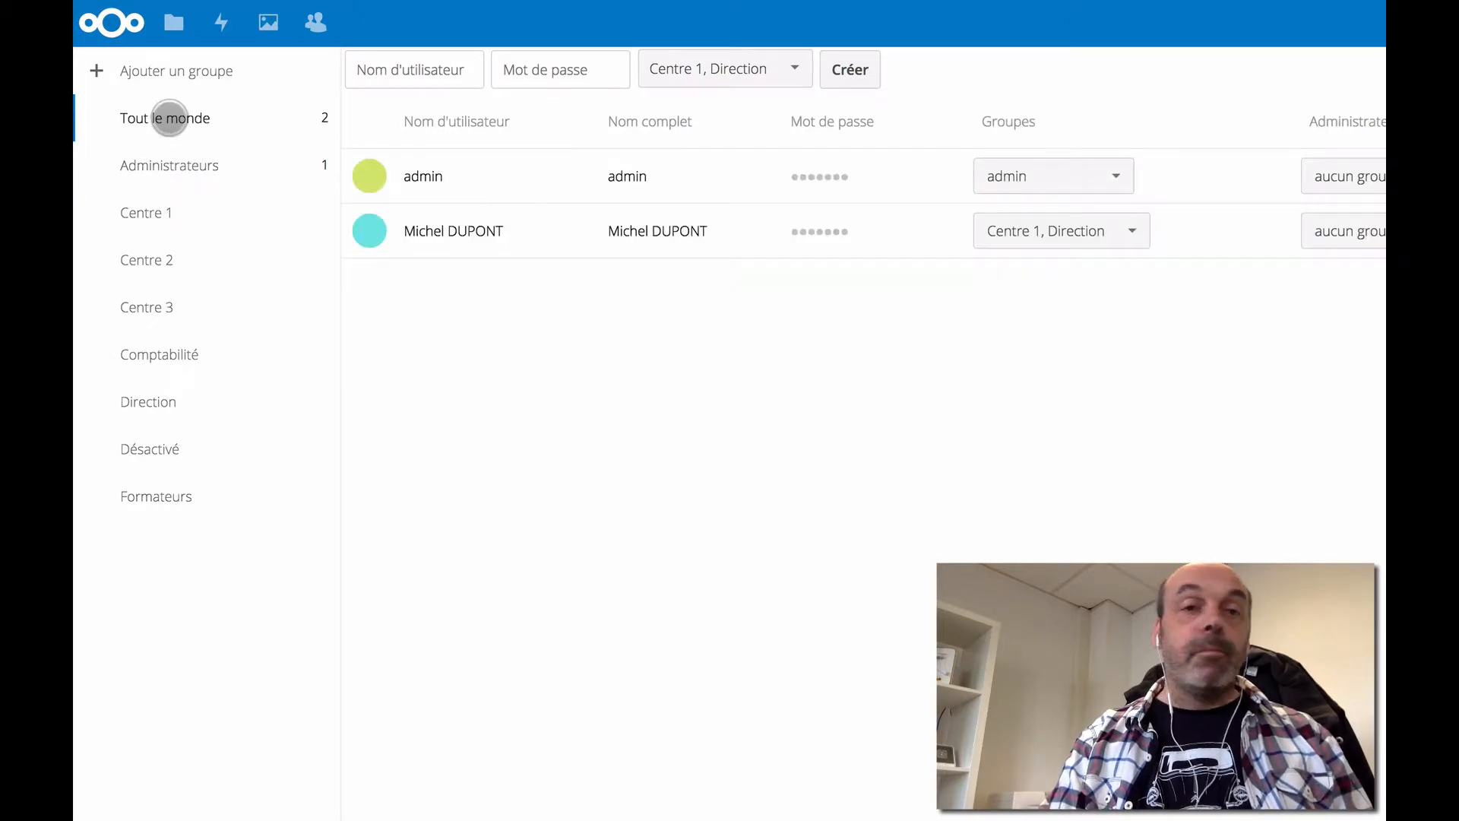
- Create a second user with a 12-character password in Centre 1, Centre 2 and Formateurs
left_click(362, 64)
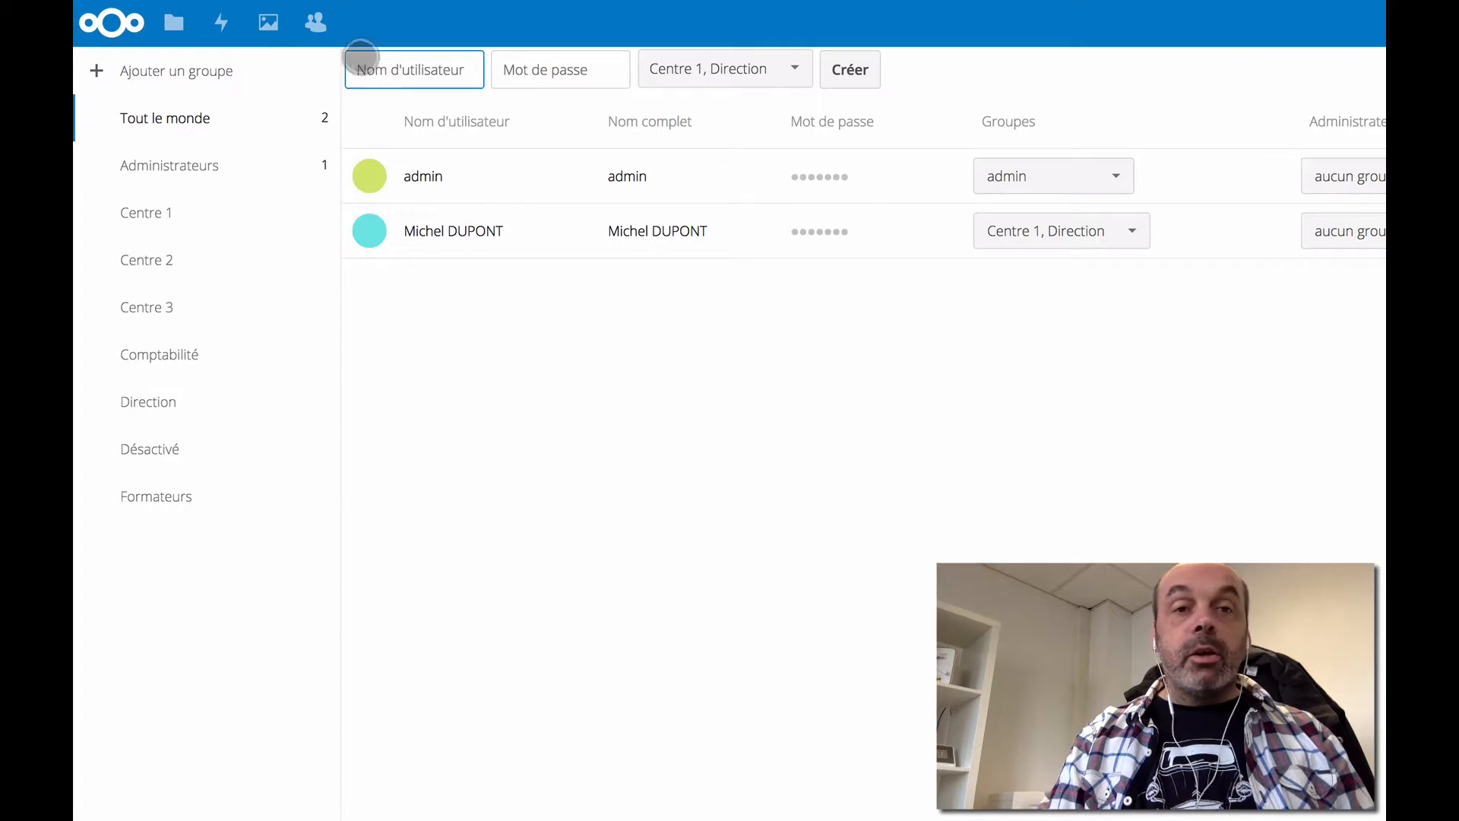
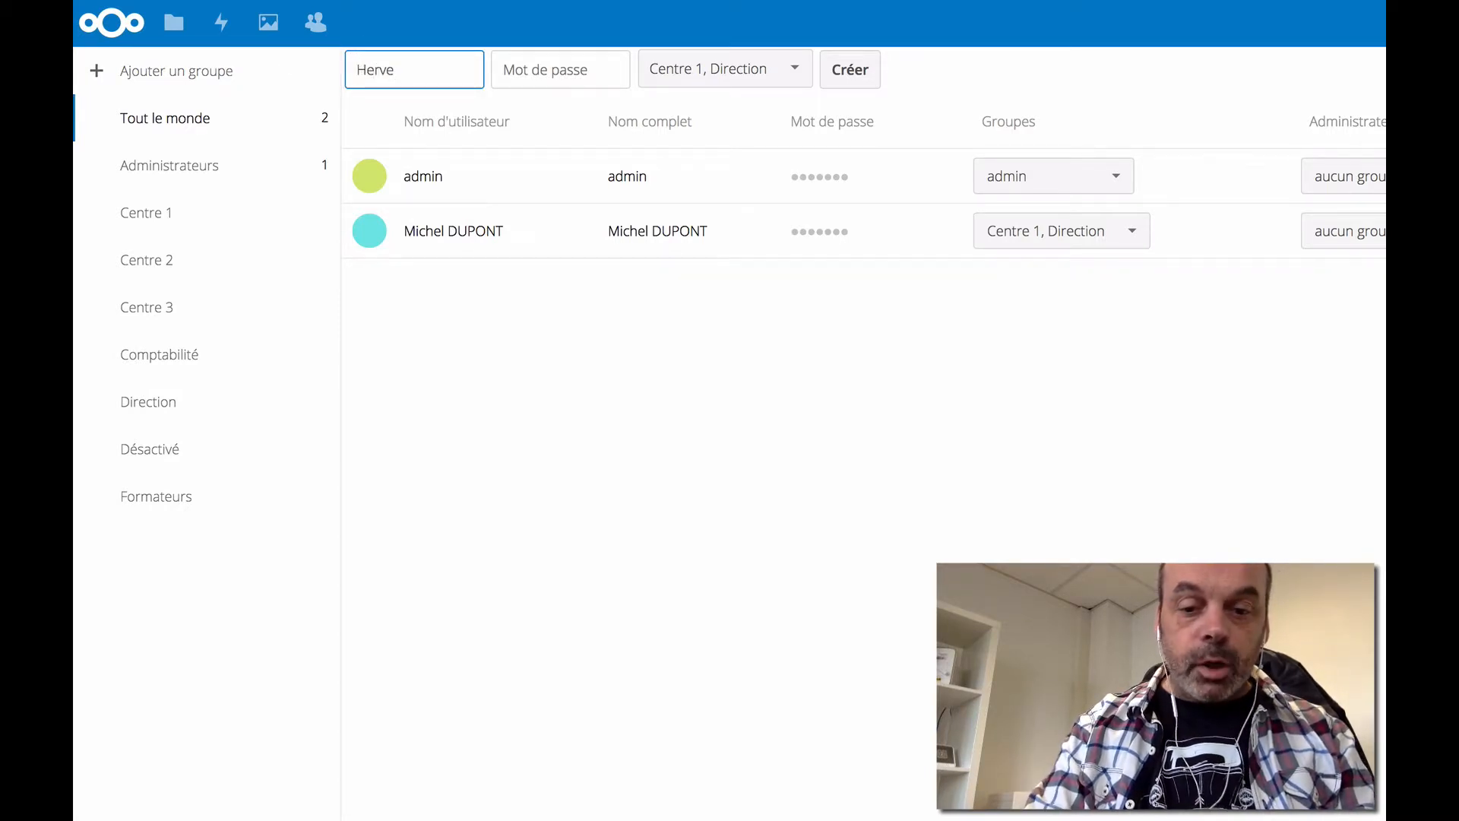
key("Tab")
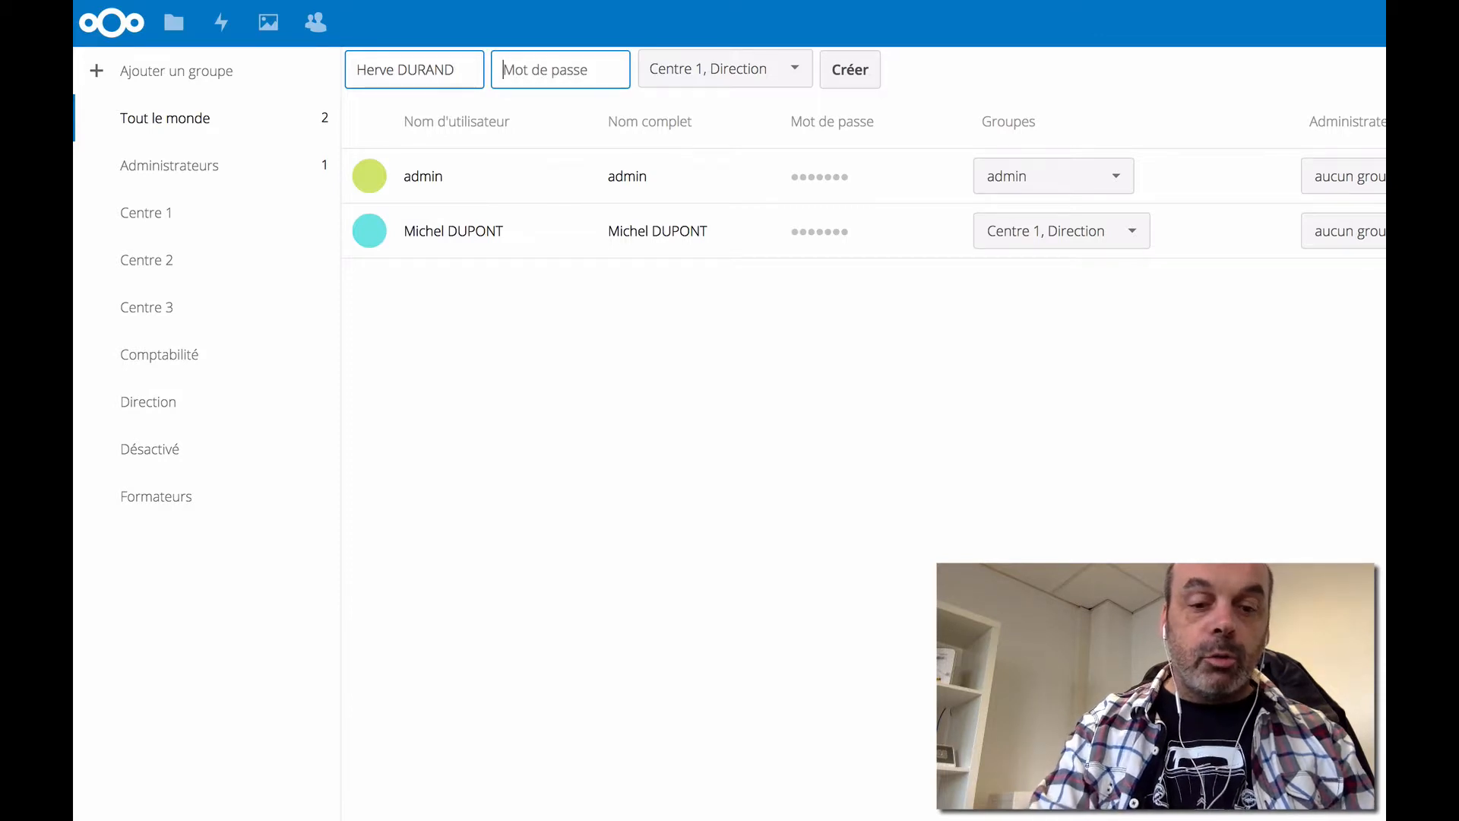
type("••••••")
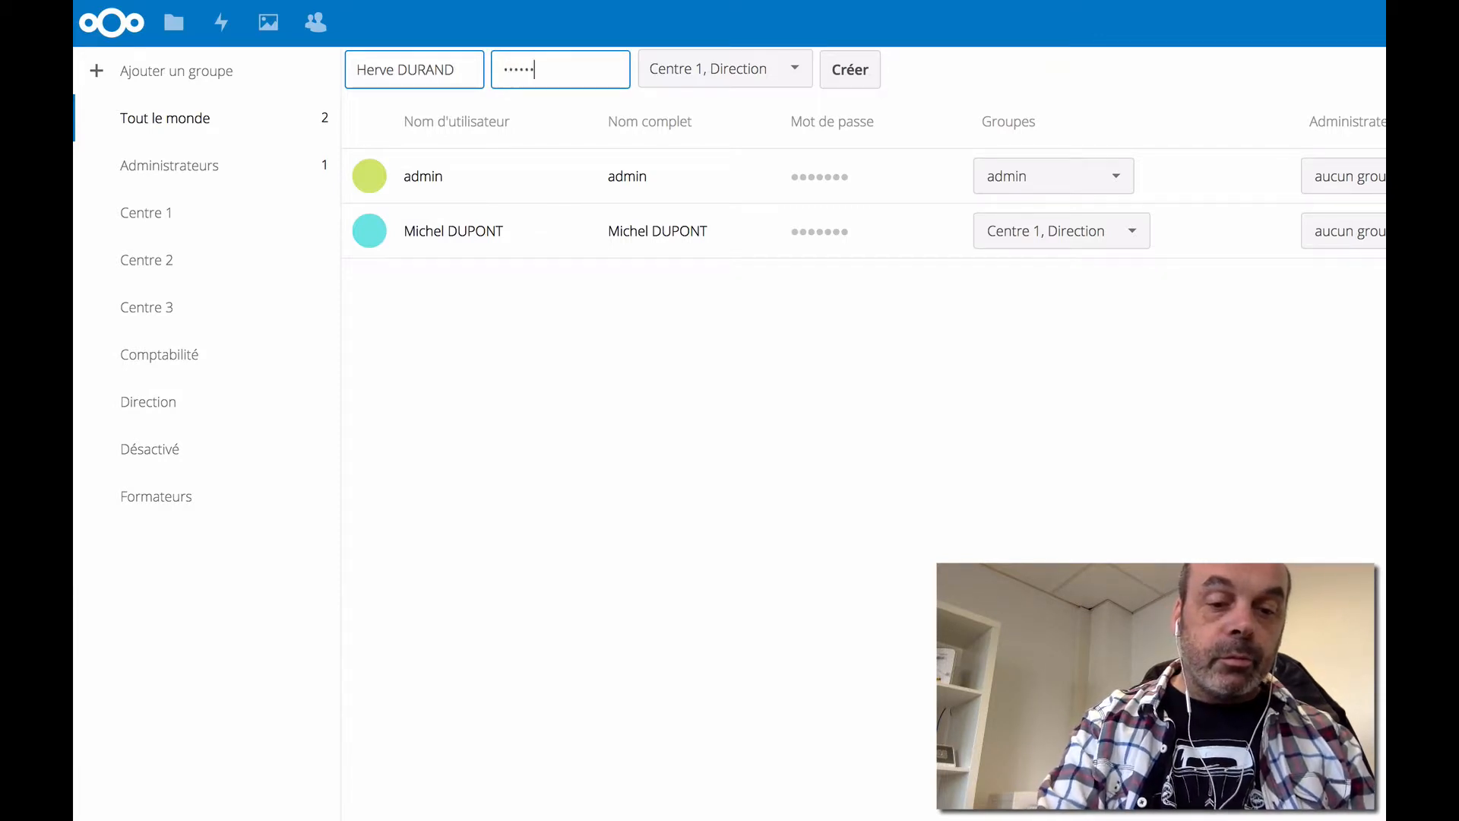
type("••••••")
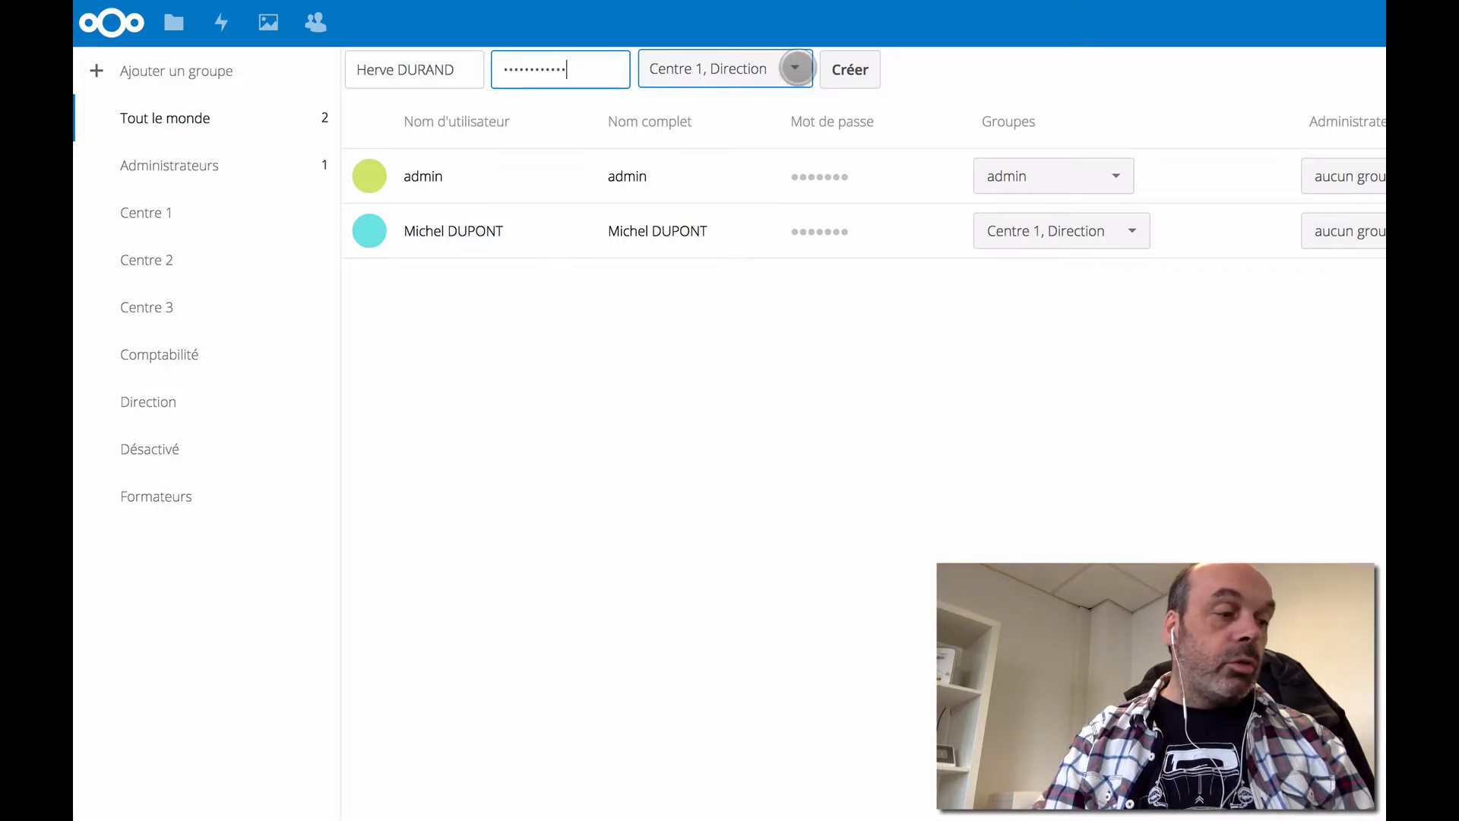
left_click(795, 67)
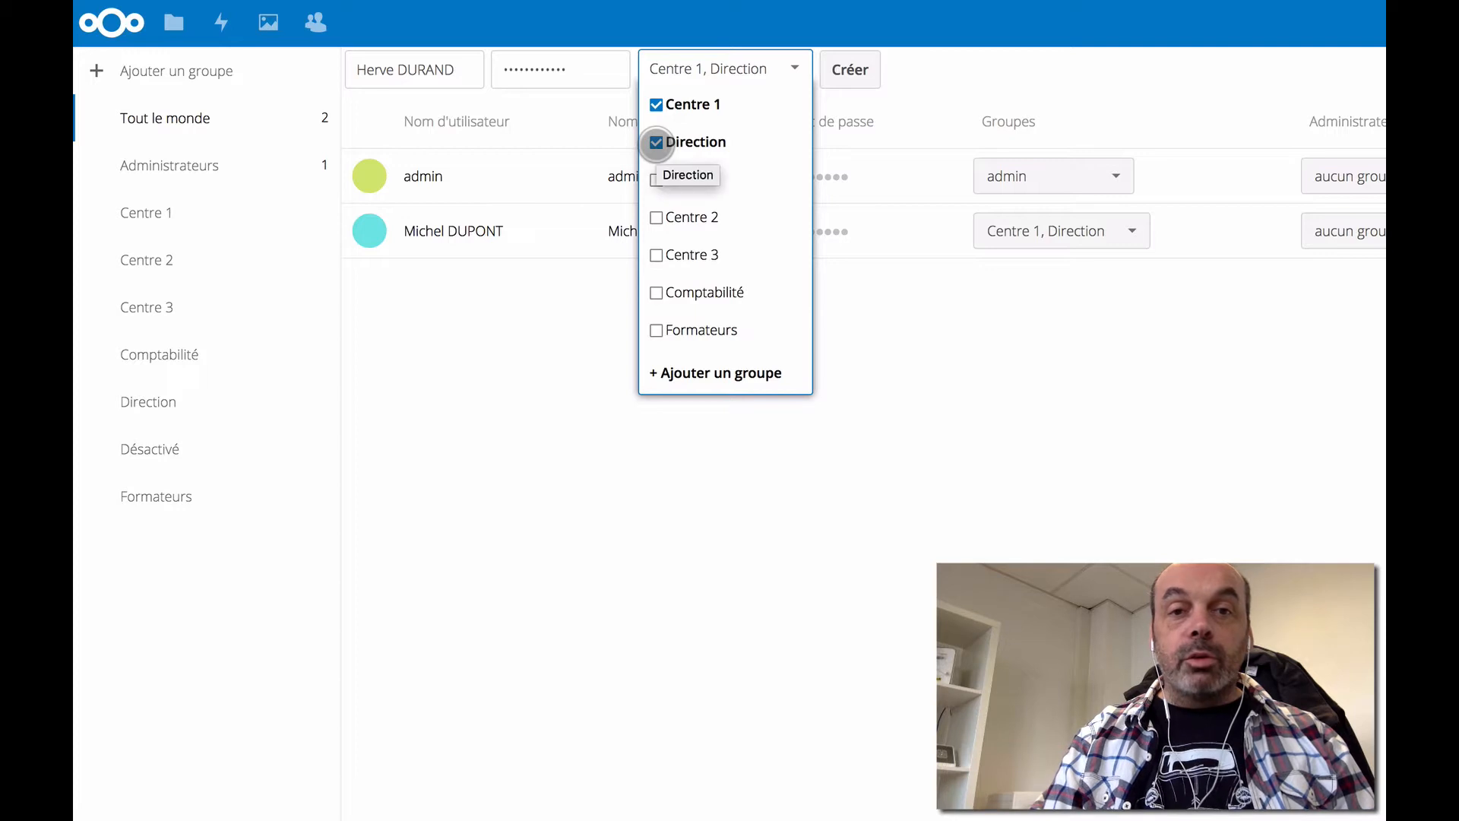
left_click(656, 143)
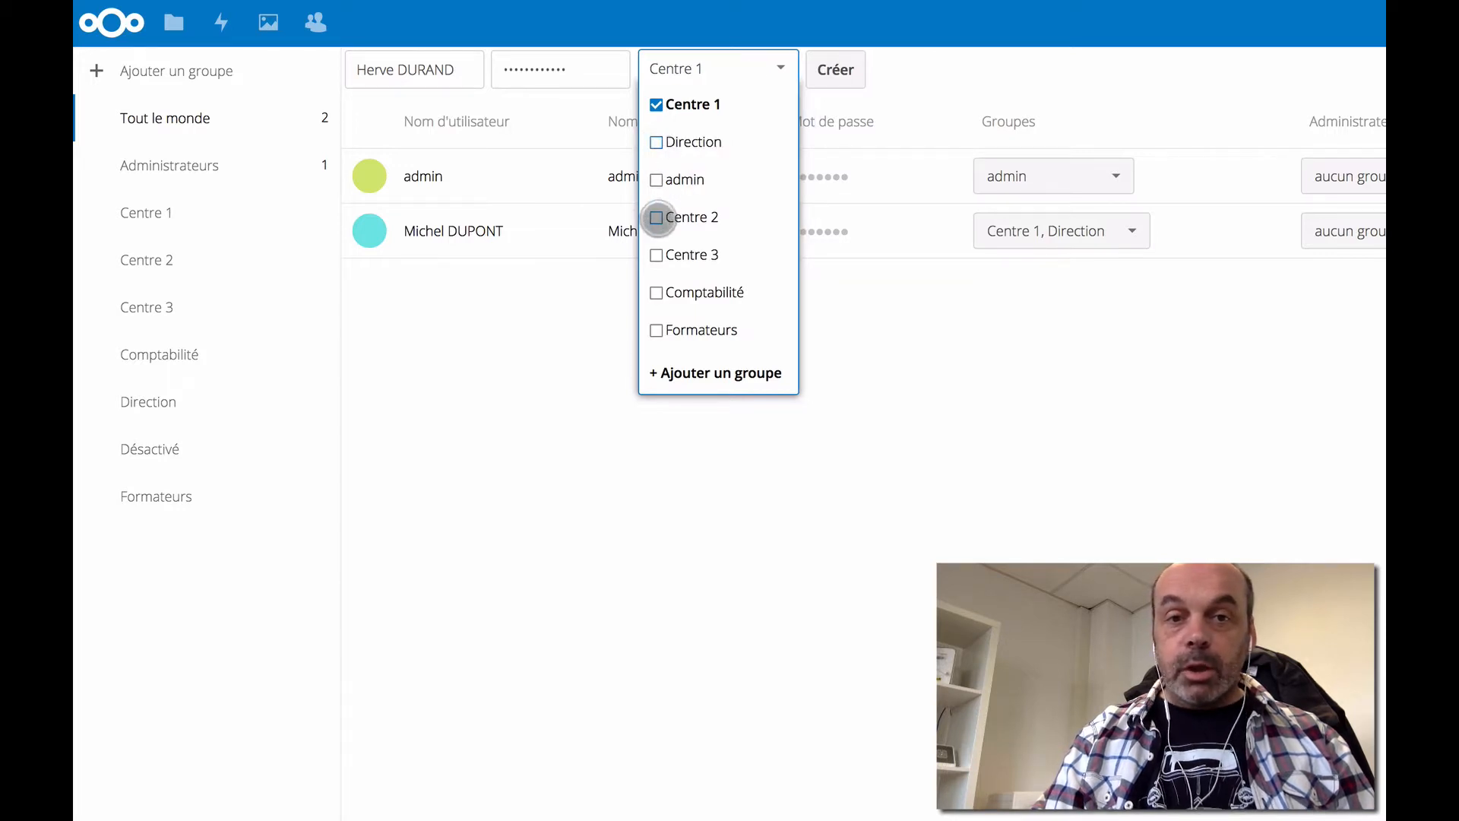
left_click(656, 218)
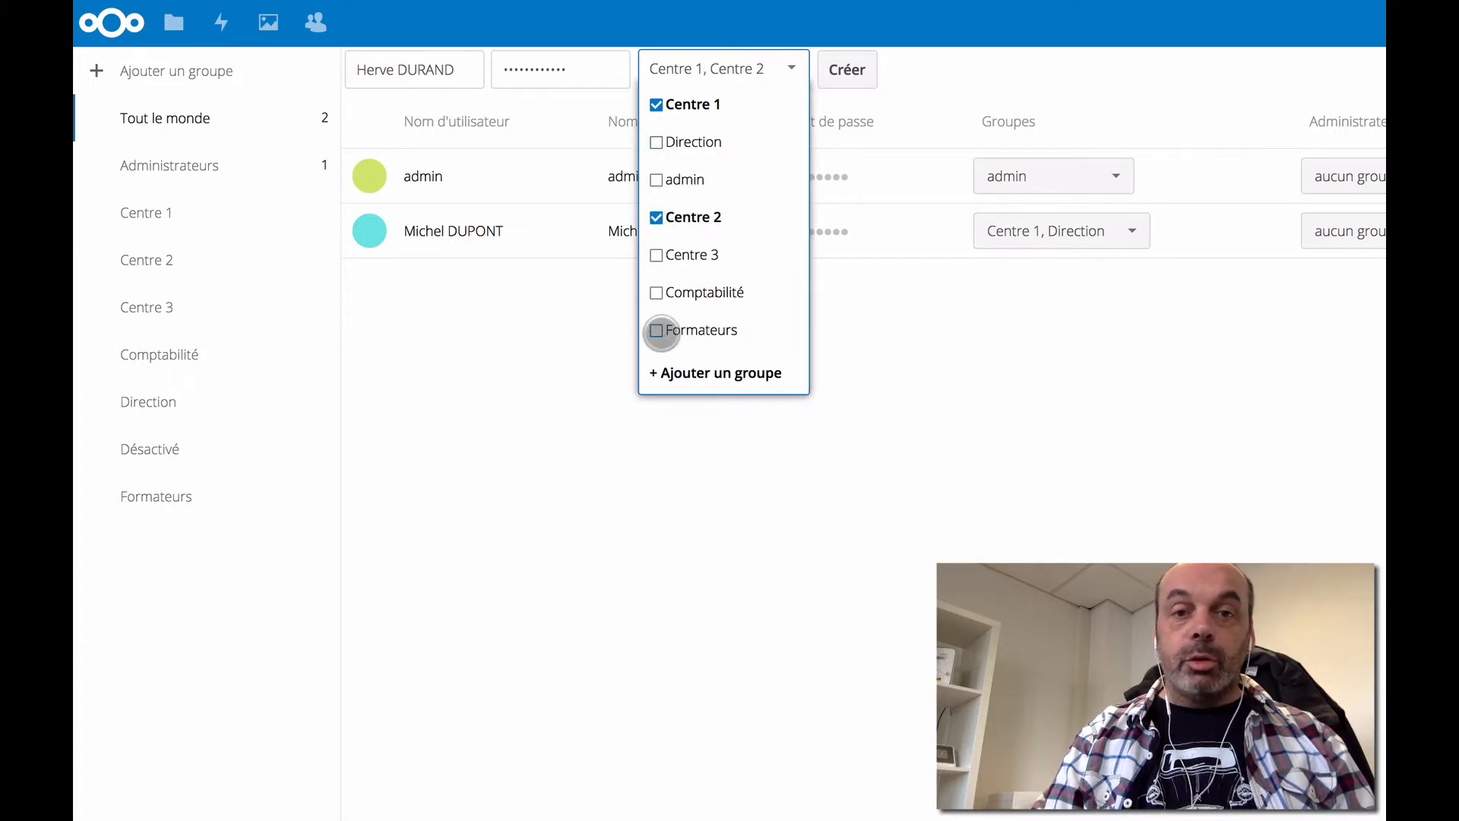
left_click(656, 330)
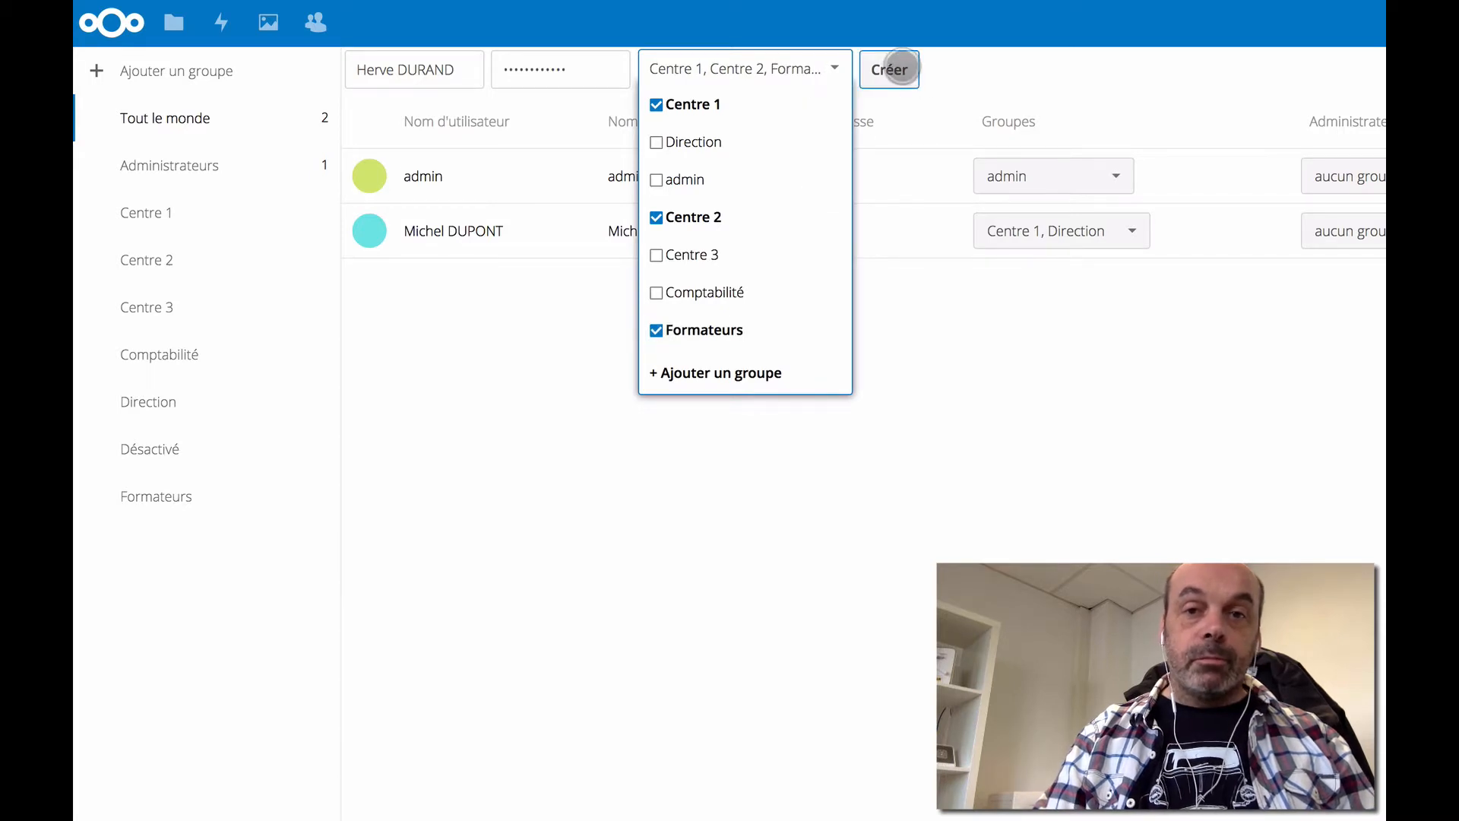
left_click(901, 69)
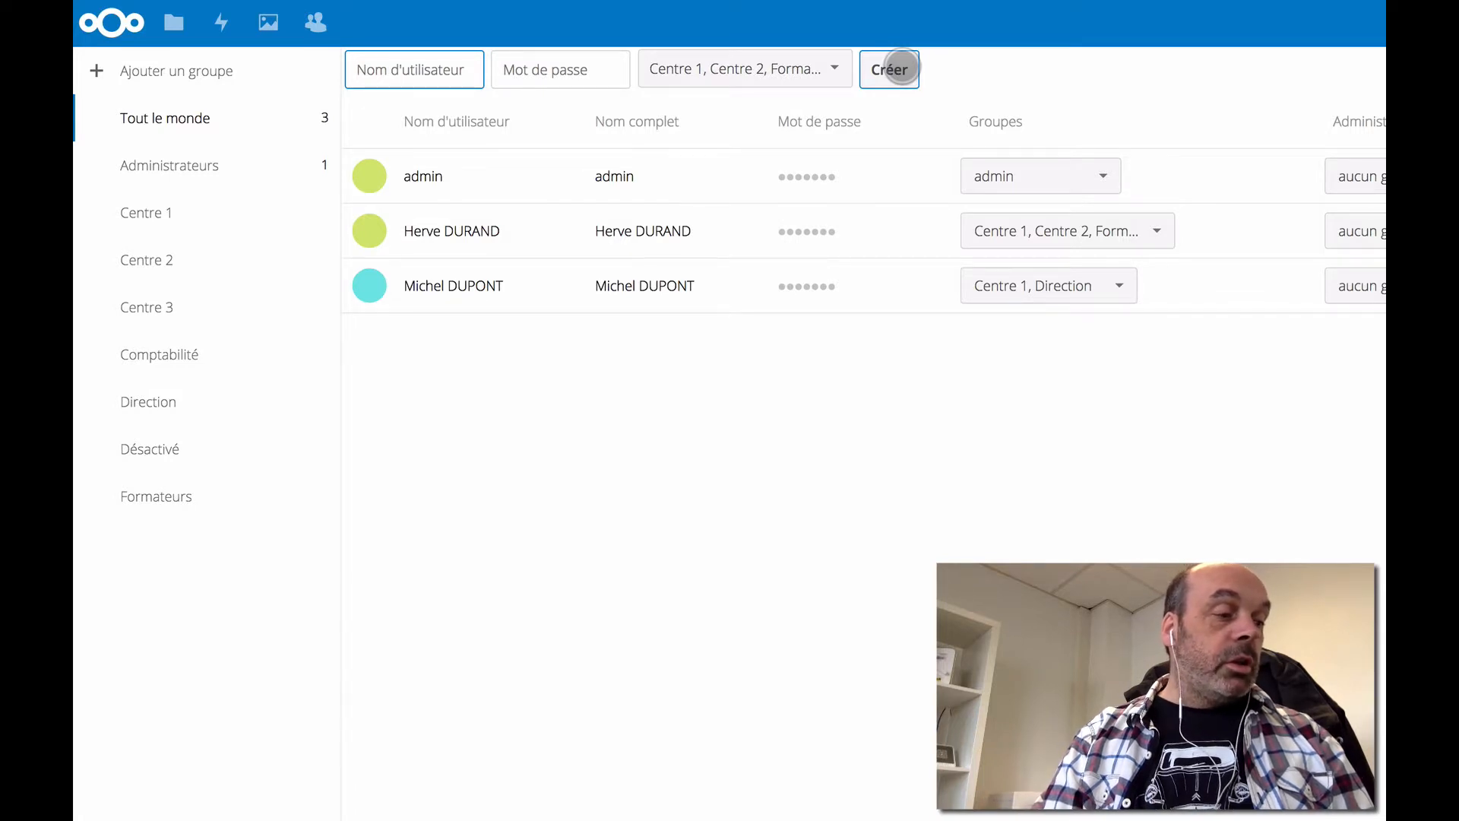
- Enter the next user's name and a 12-character password, correcting a typo
left_click(423, 67)
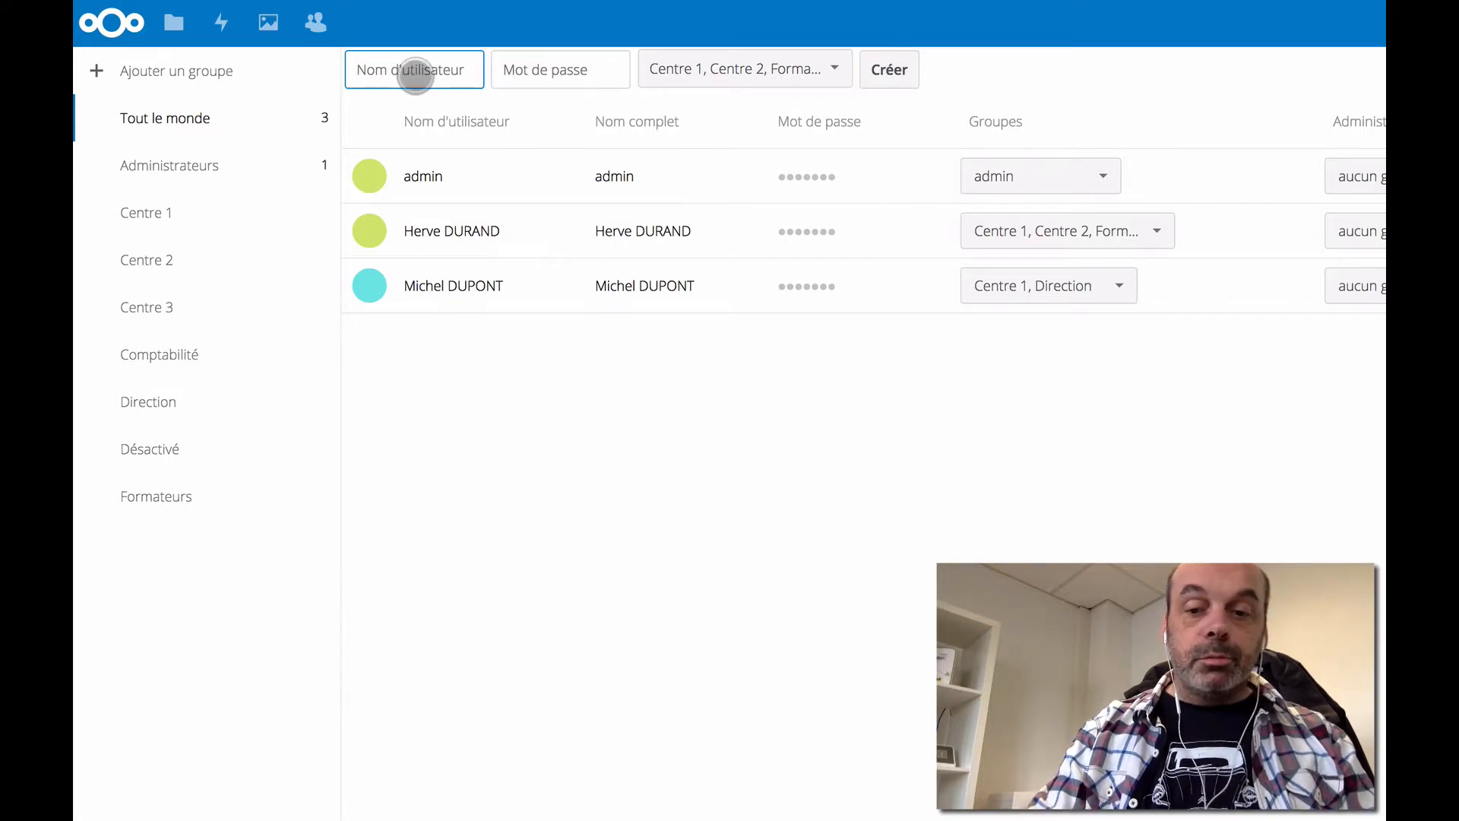
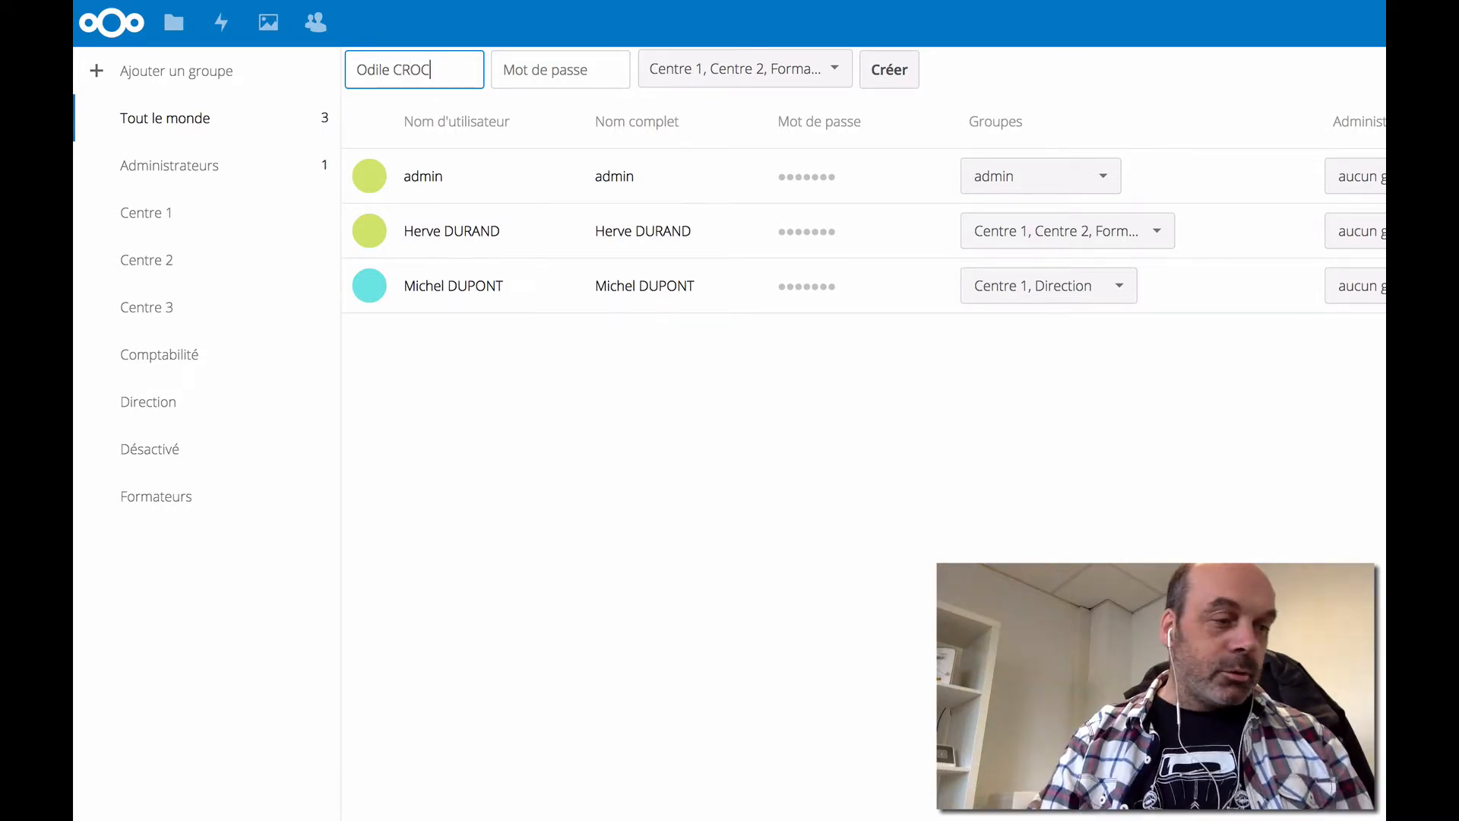
left_click(522, 69)
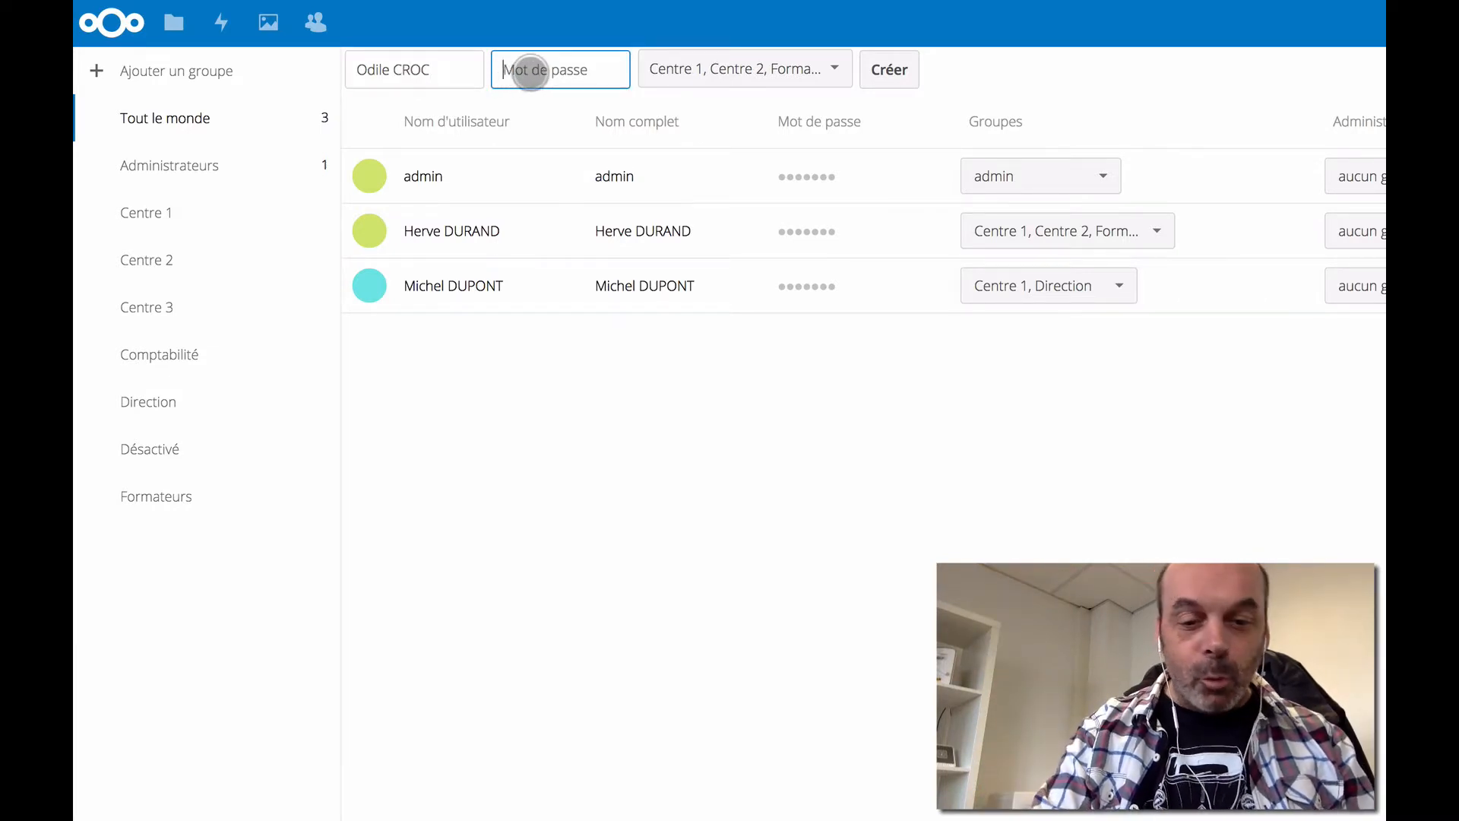
type("********")
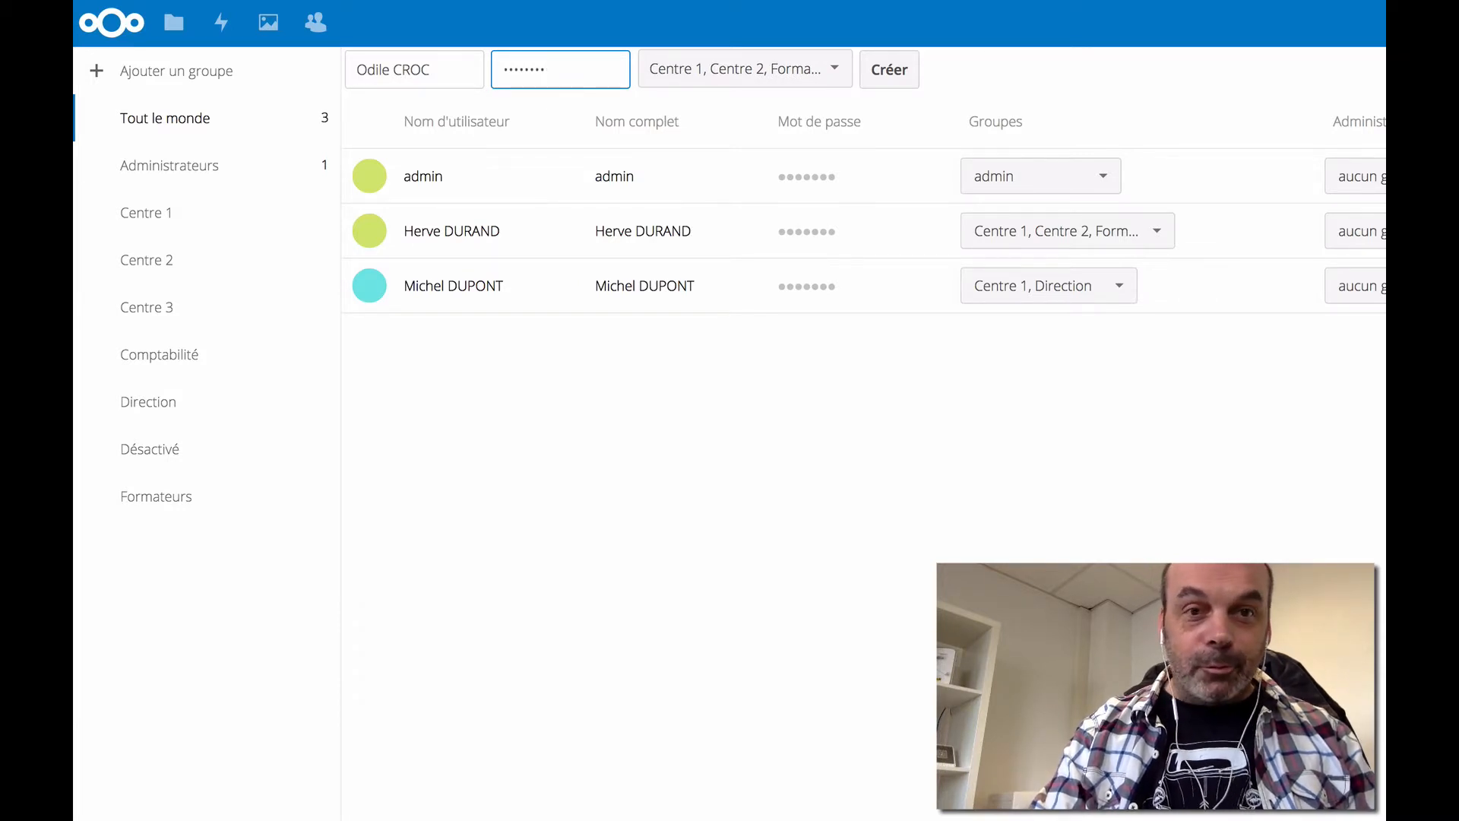
key("BackSpace")
key("BackSpace")
key("BackSpace")
key("BackSpace")
key("BackSpace")
type("*****")
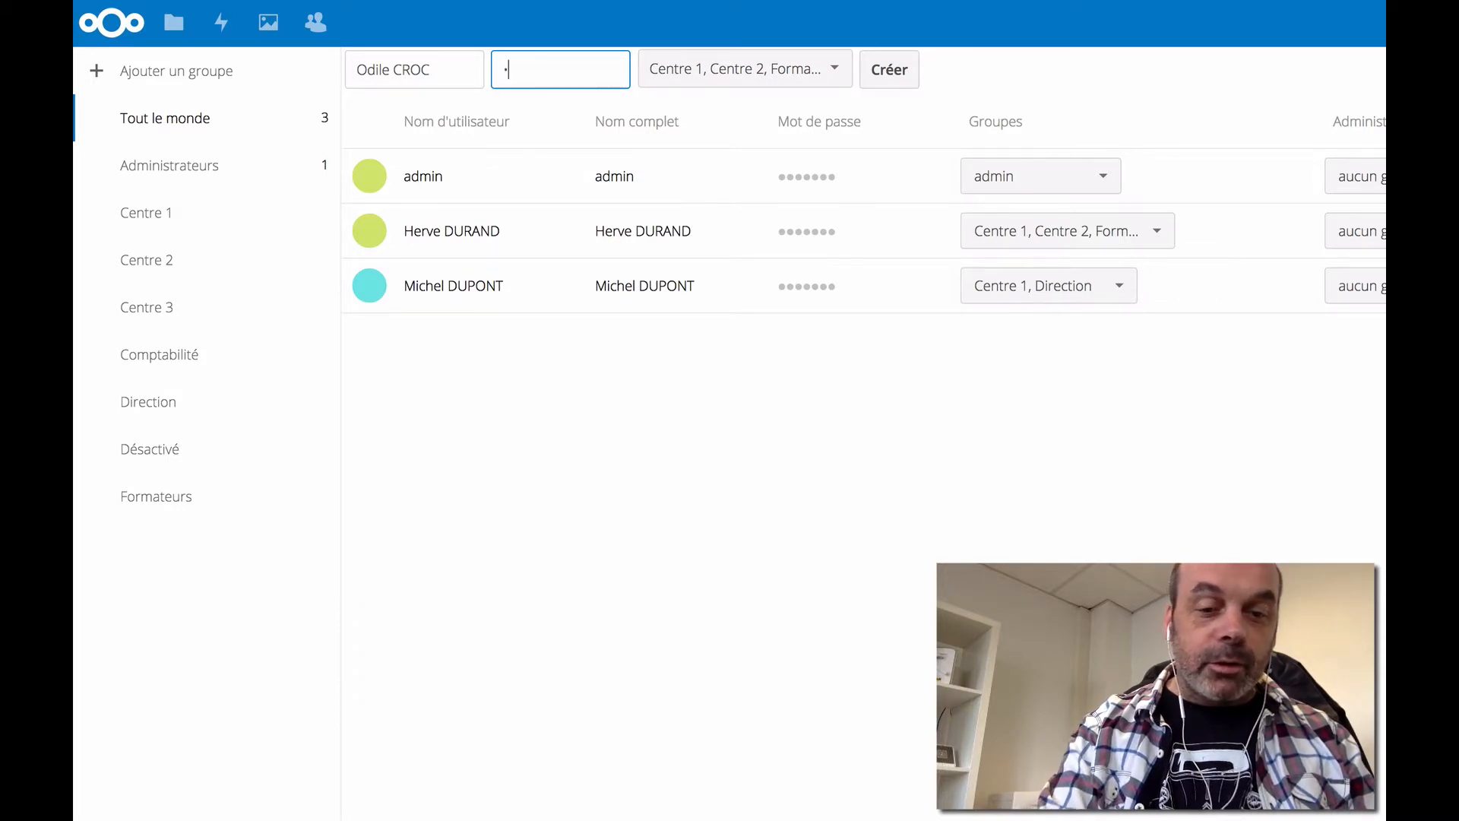
type("******")
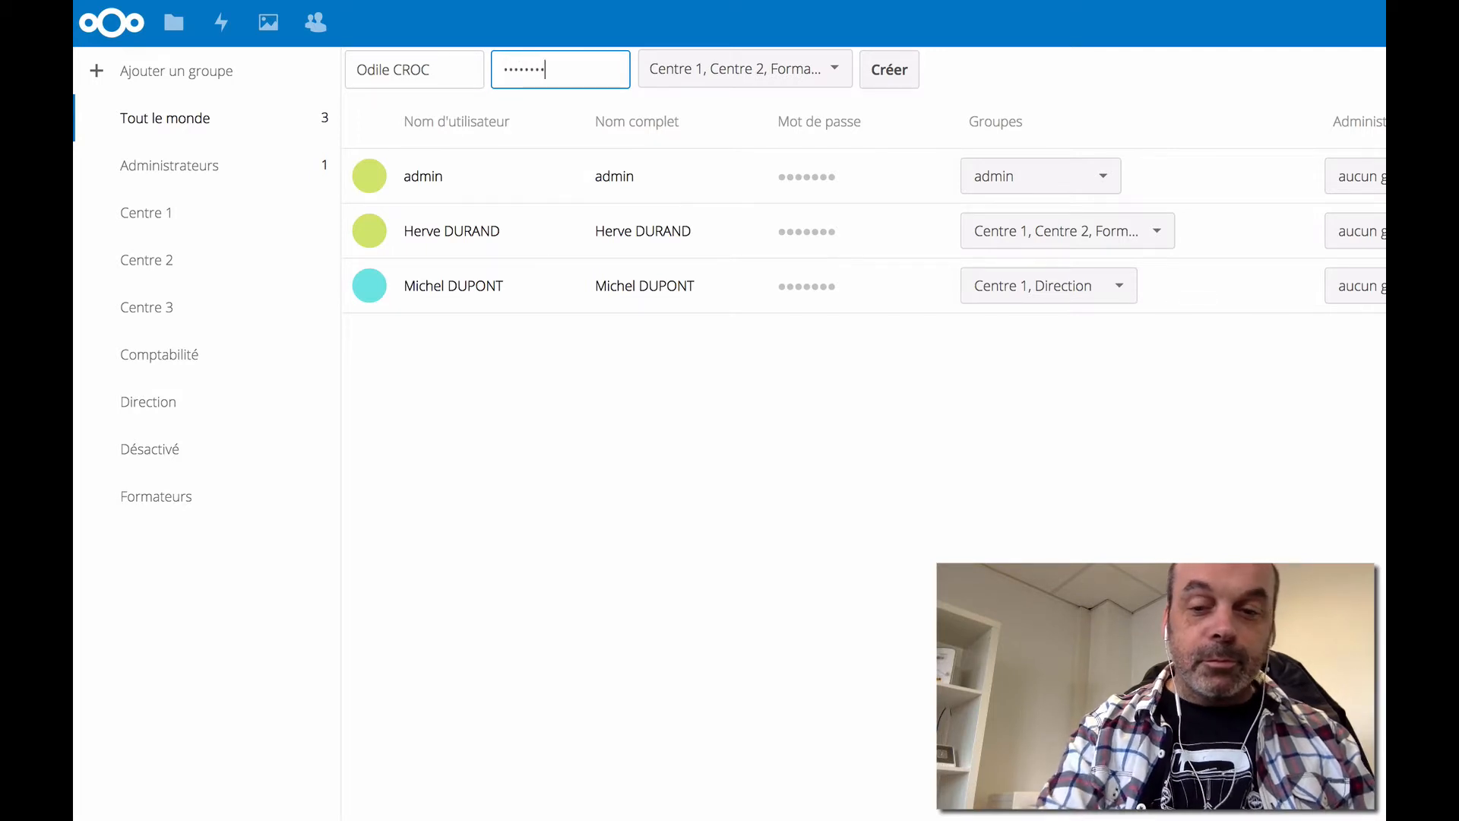
type("*")
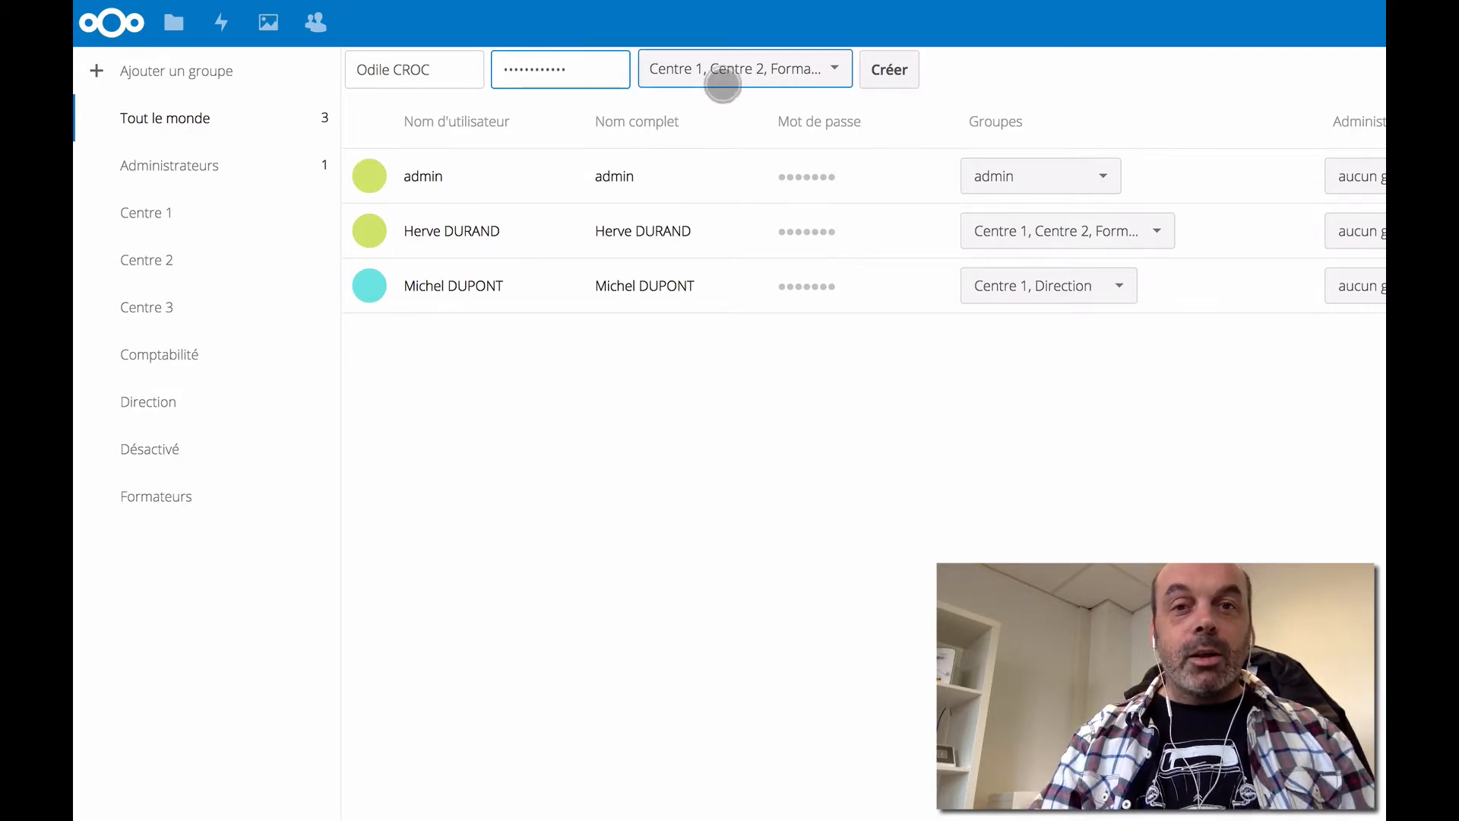
- Assign groups Centre 1, Centre 2, Centre 3 and Comptabilité, and create the account
left_click(827, 69)
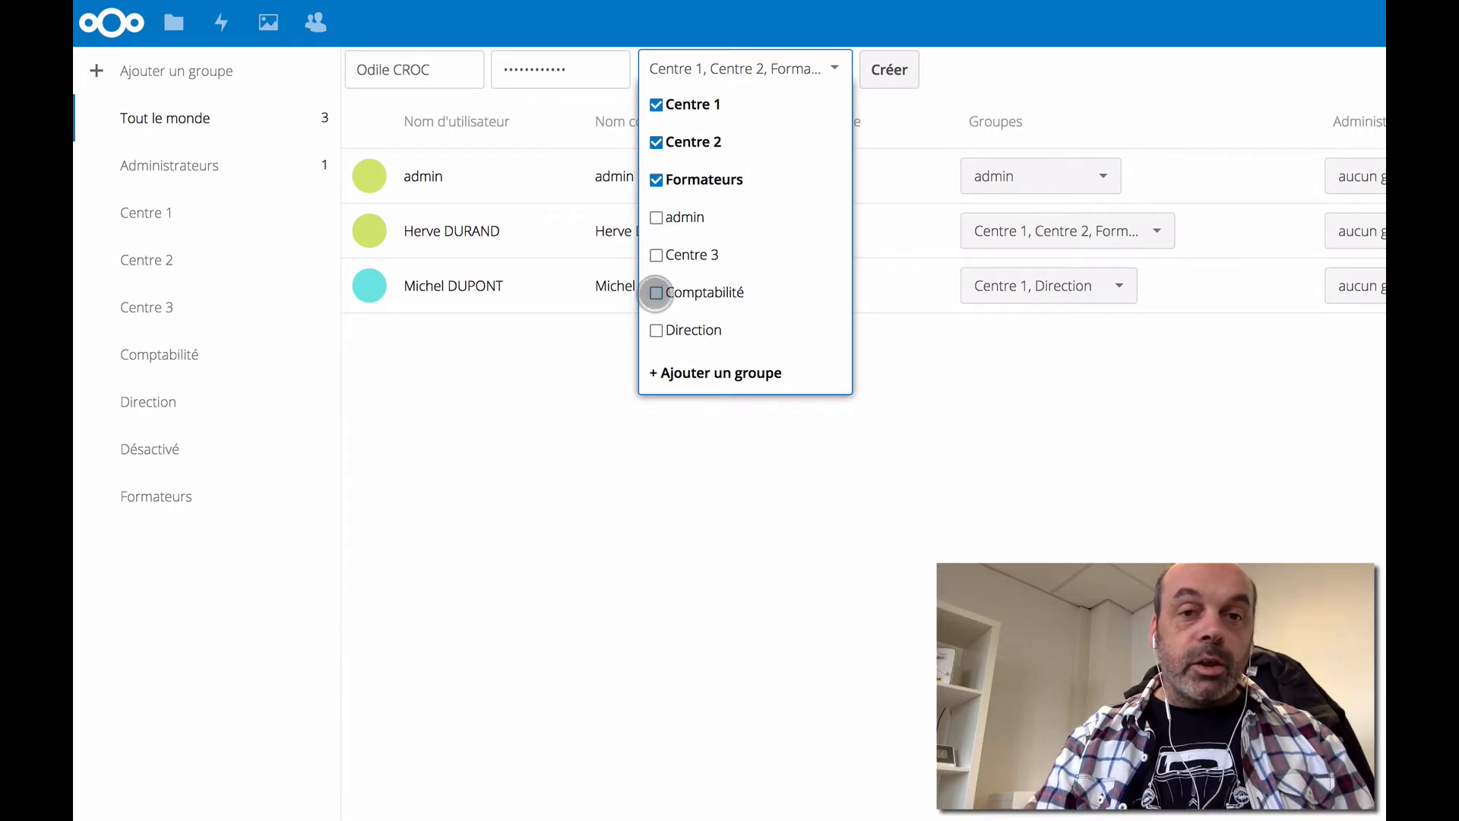
left_click(655, 294)
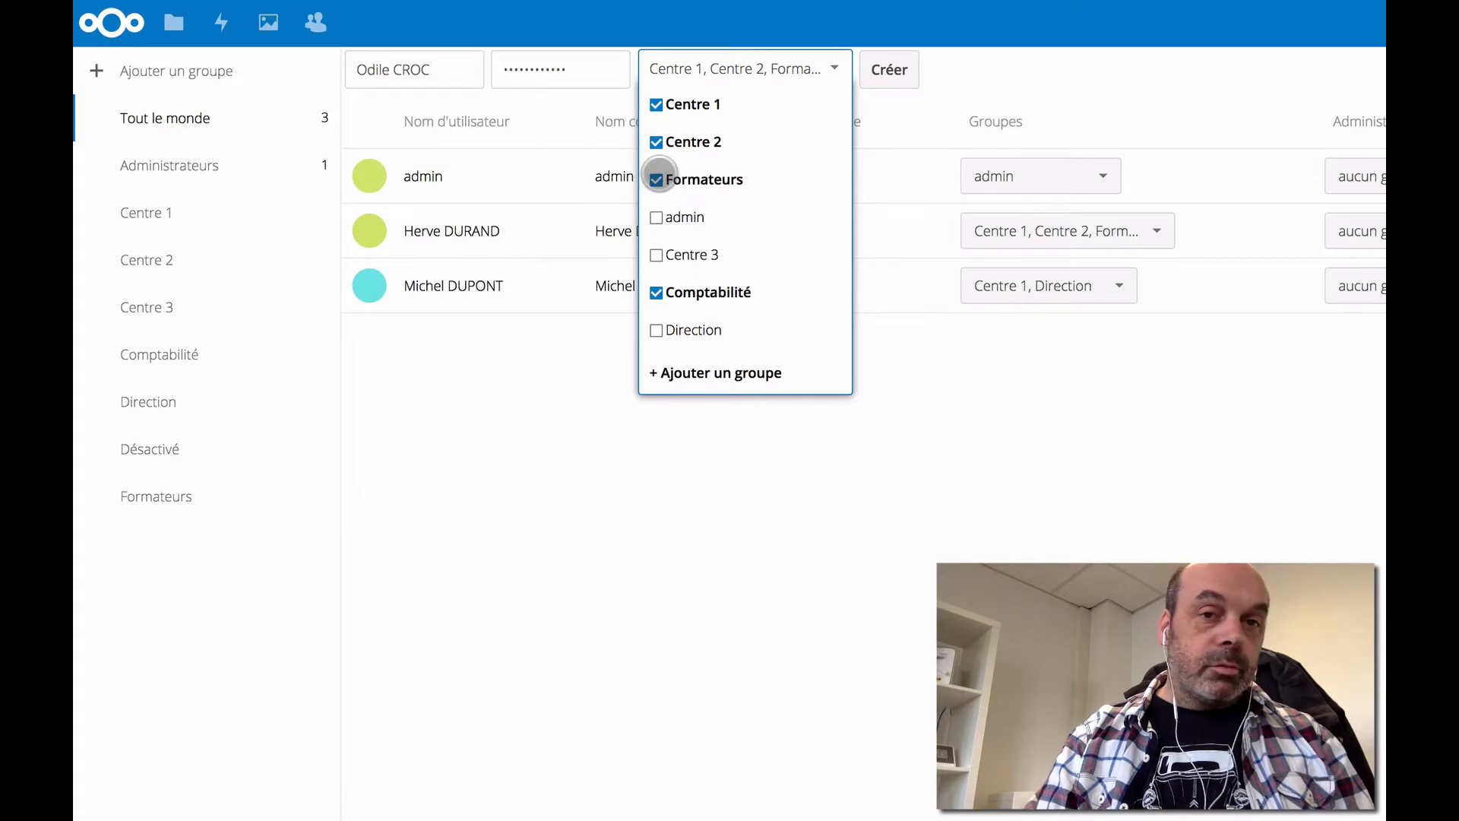
left_click(657, 180)
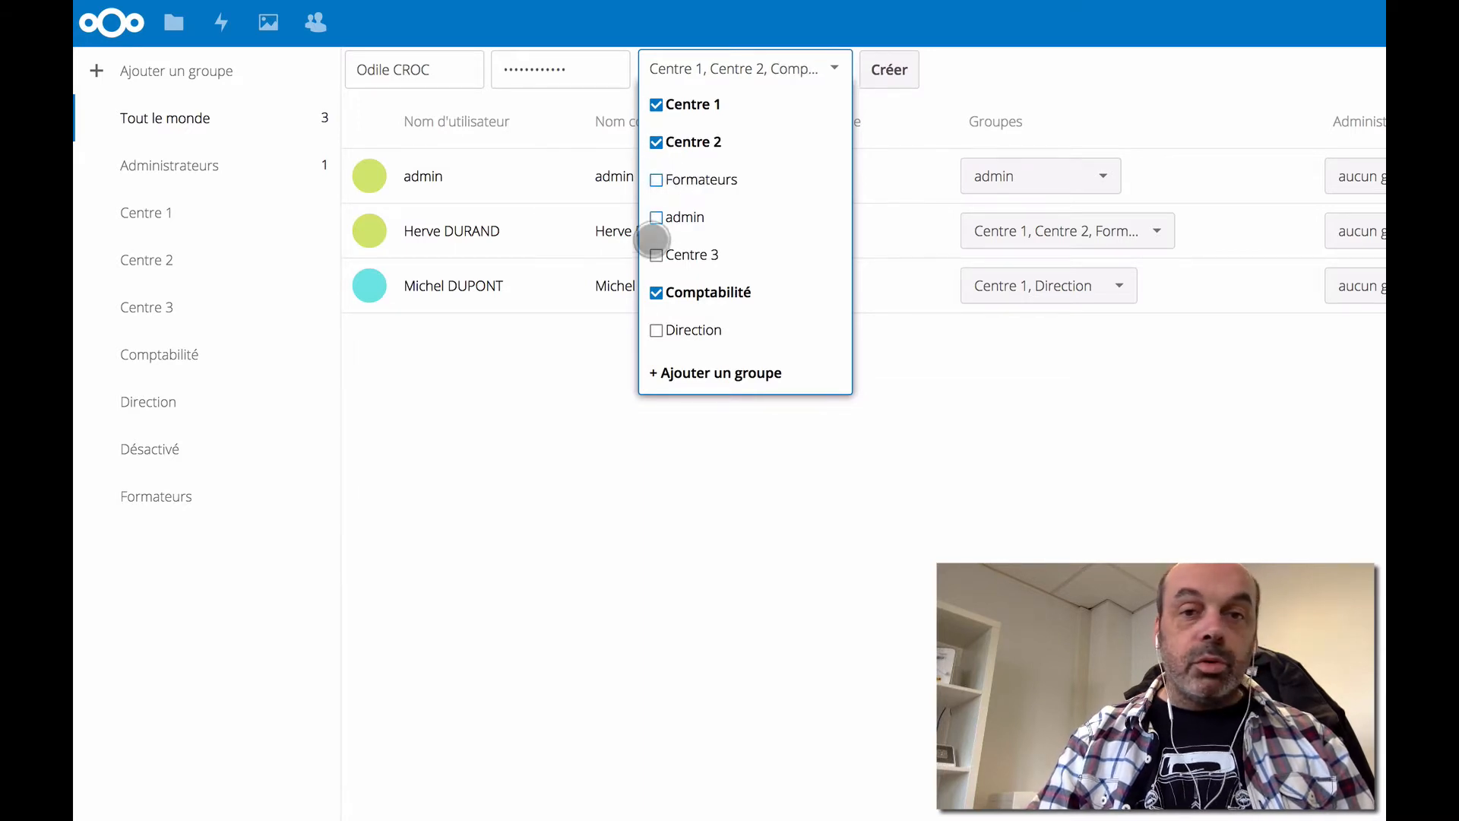
left_click(657, 256)
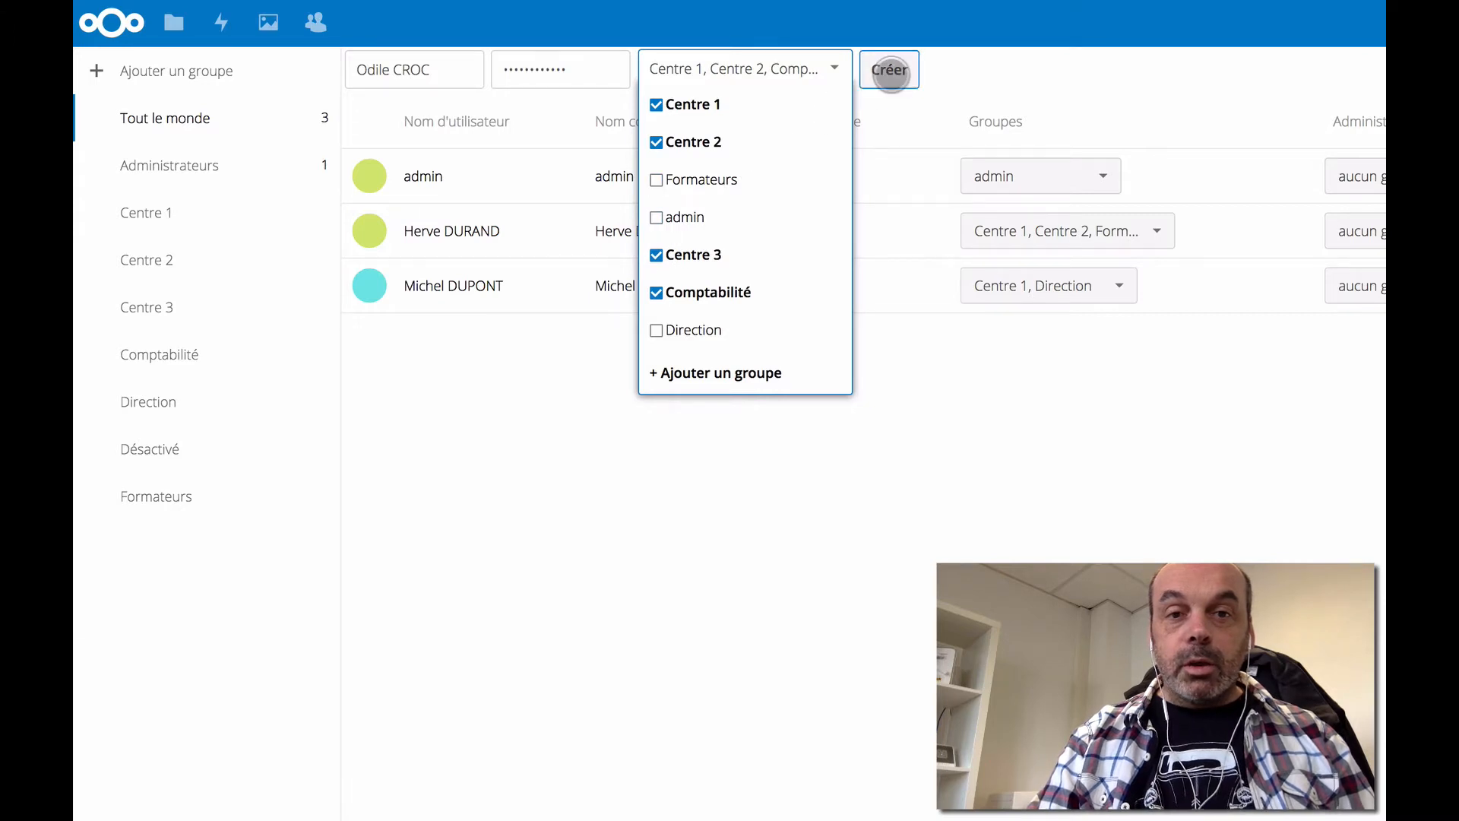
left_click(890, 71)
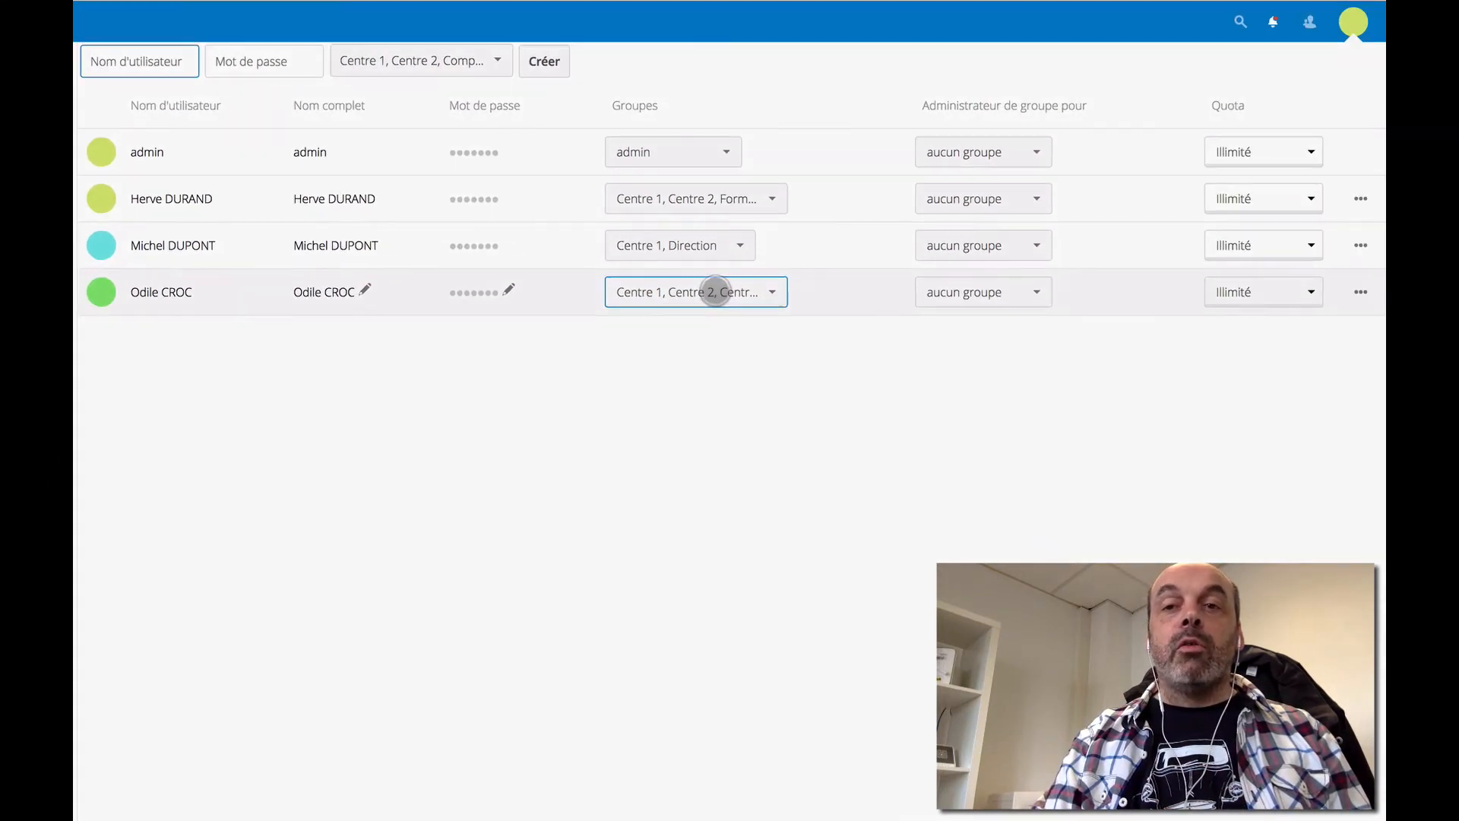
- Set the Centre 1/Direction user as group administrator of Centre 1 only, not Direction
left_click(1036, 245)
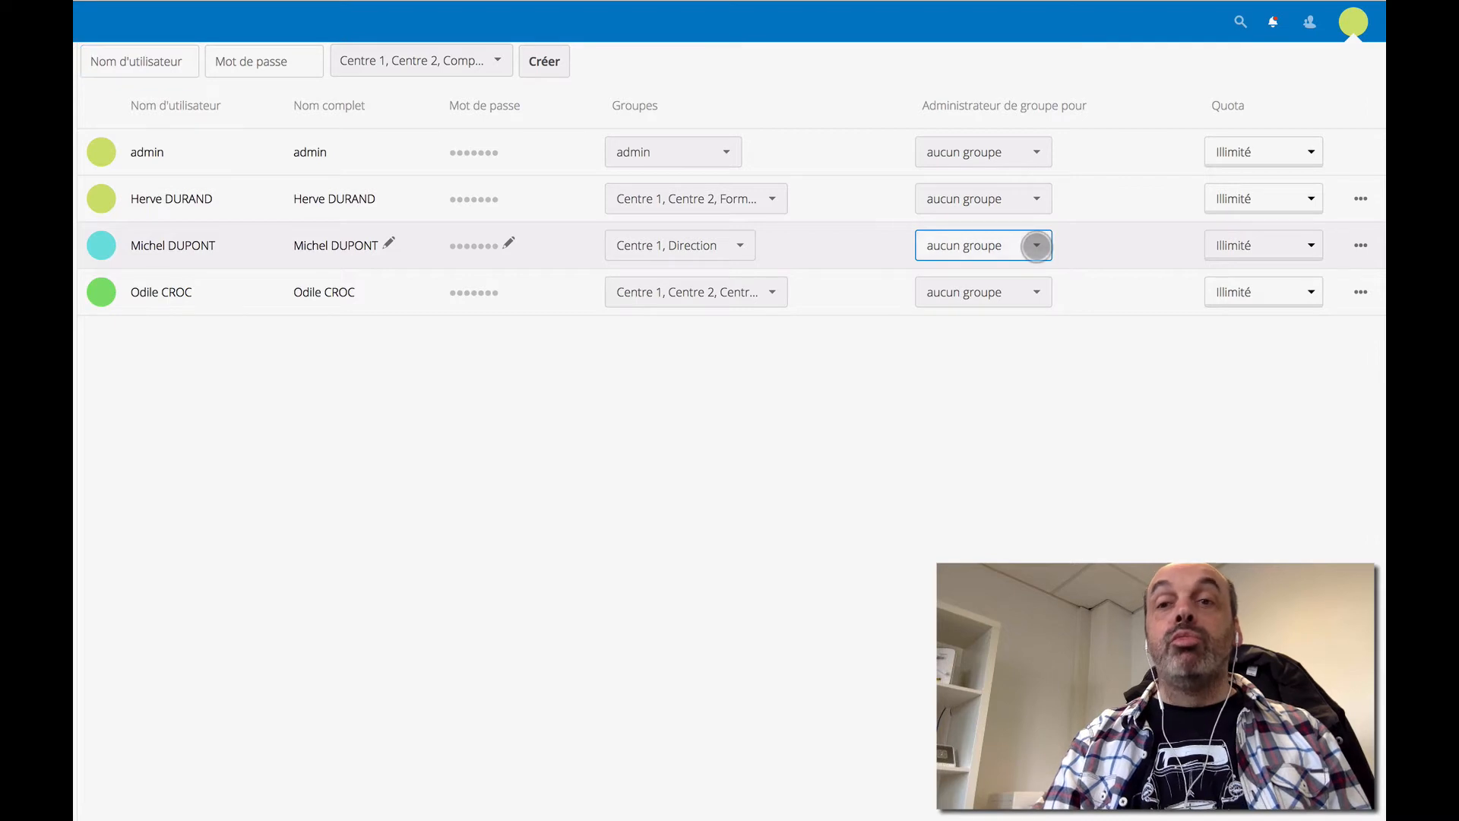
left_click(931, 403)
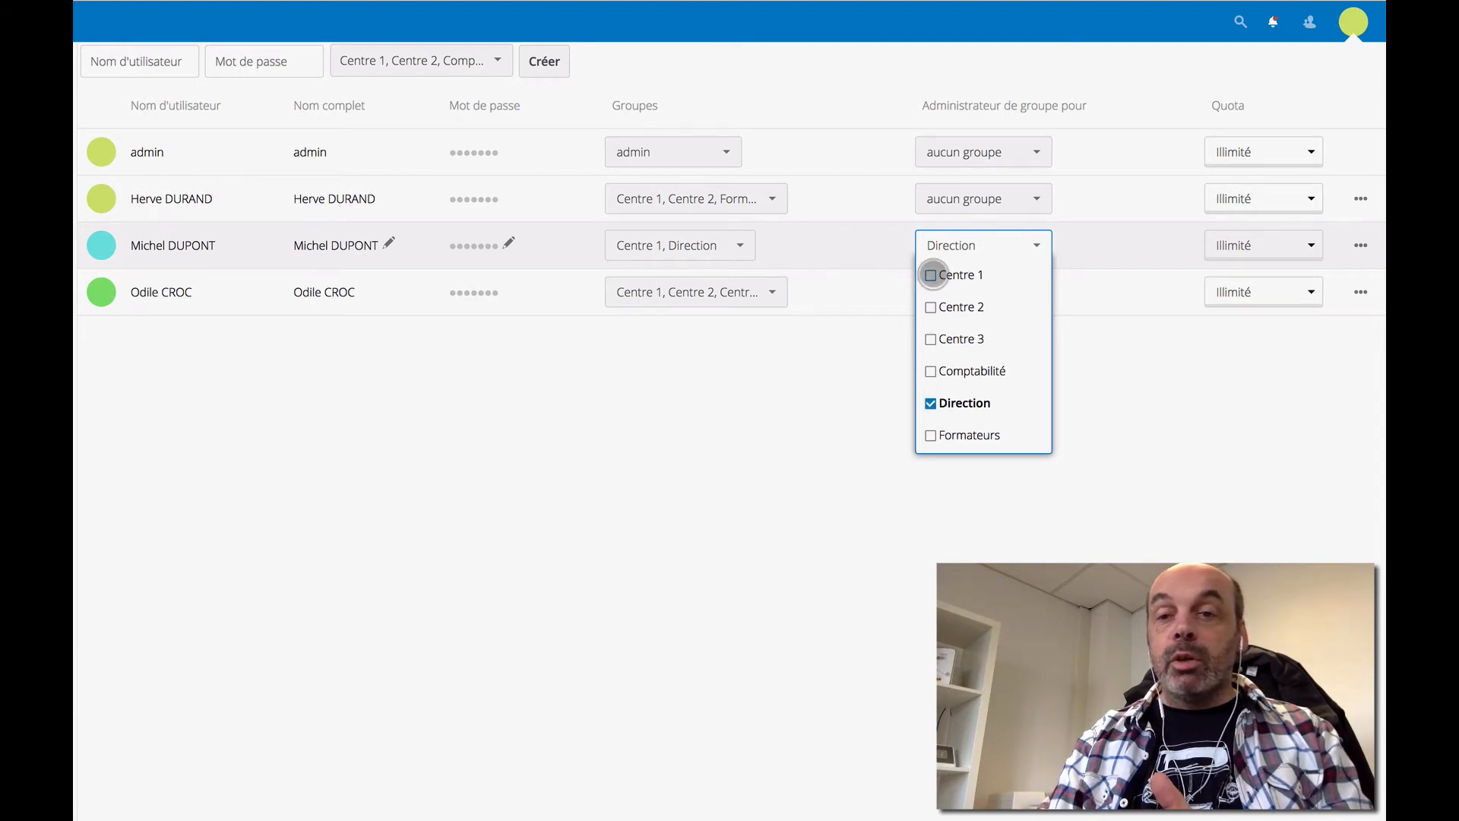
left_click(931, 275)
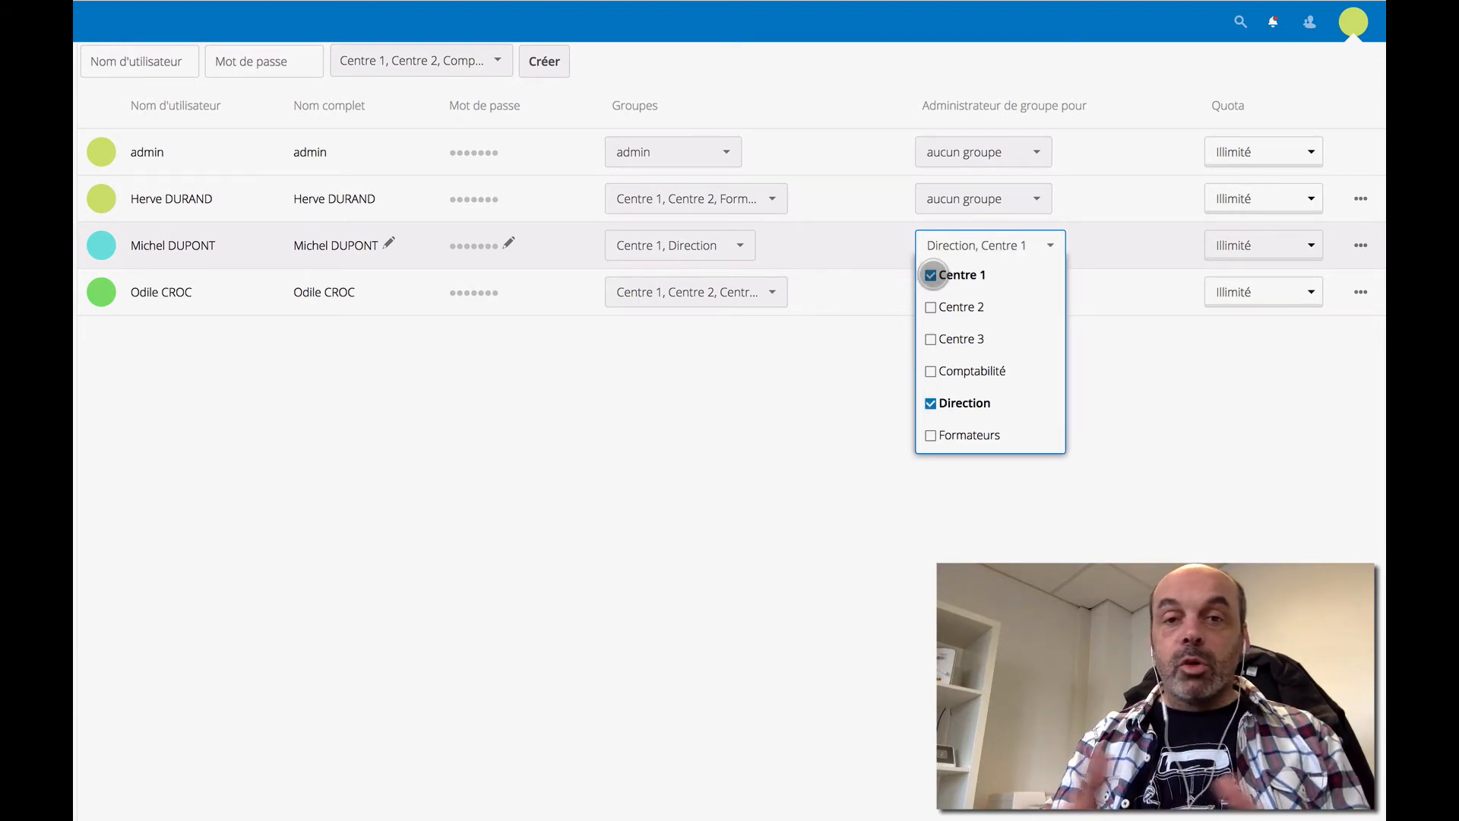
left_click(931, 403)
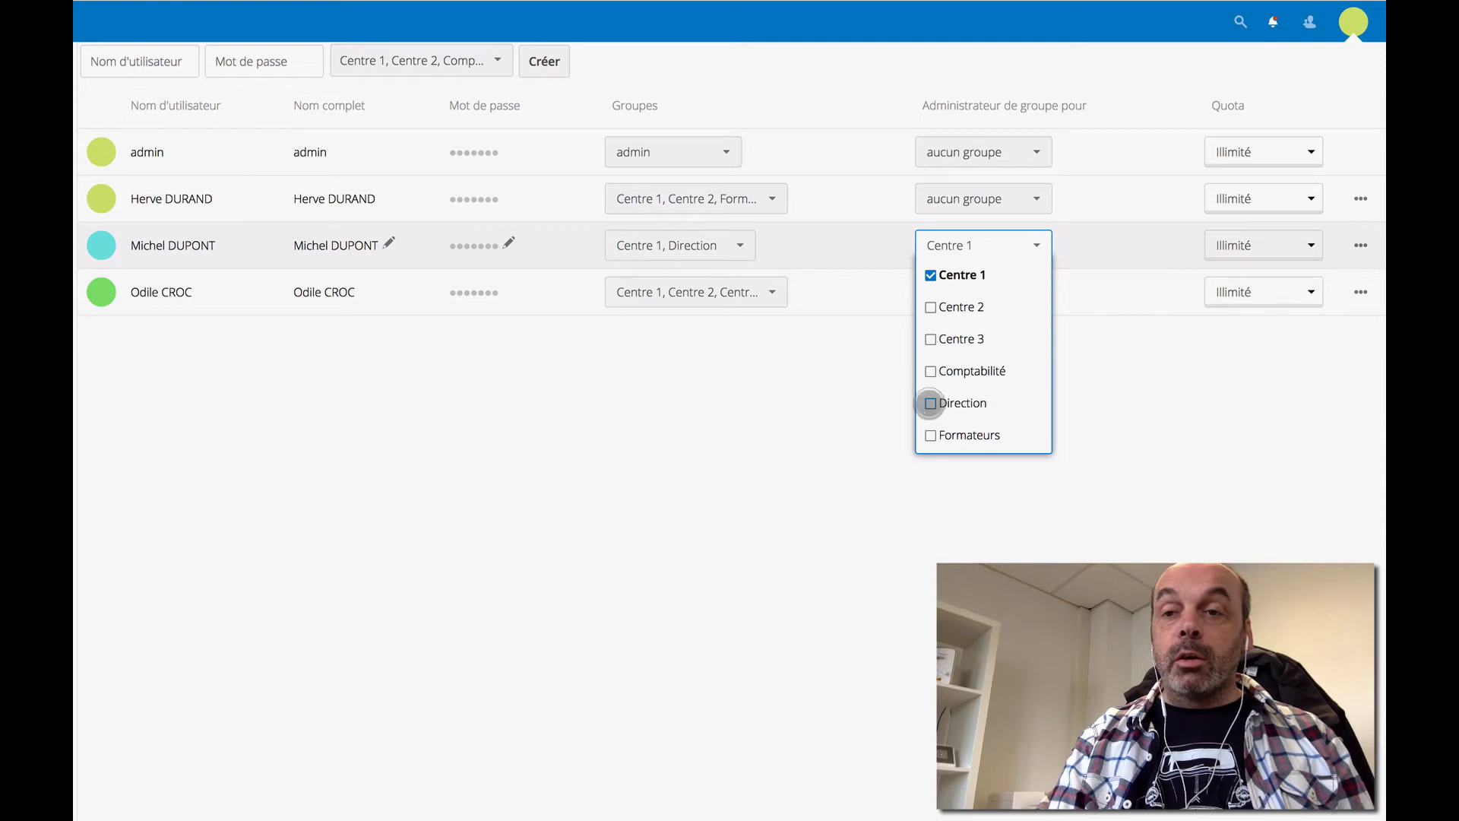
left_click(741, 435)
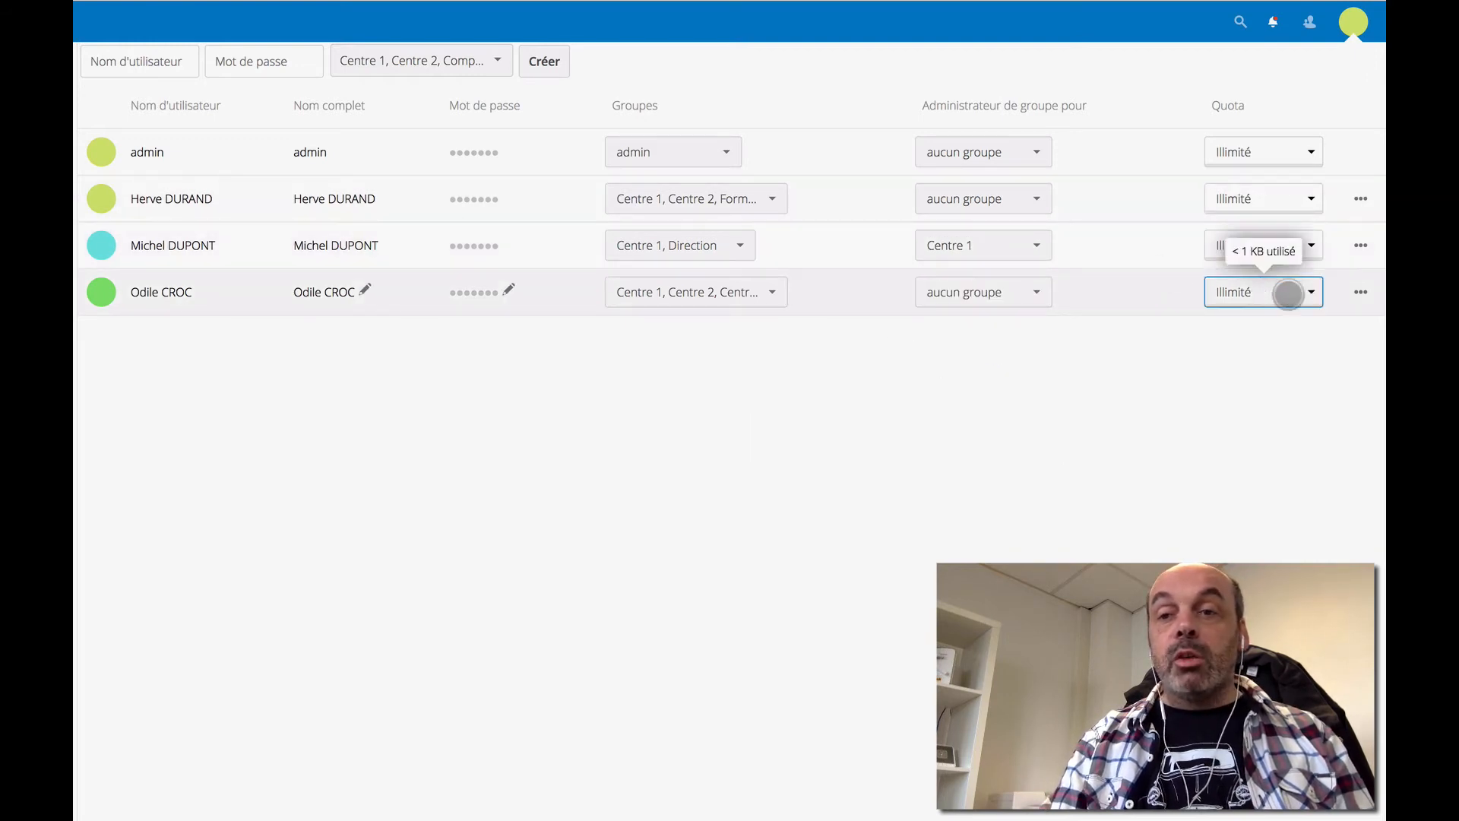
- Pick 1 GB from the bottom-row user's Quota dropdown
left_click(1300, 293)
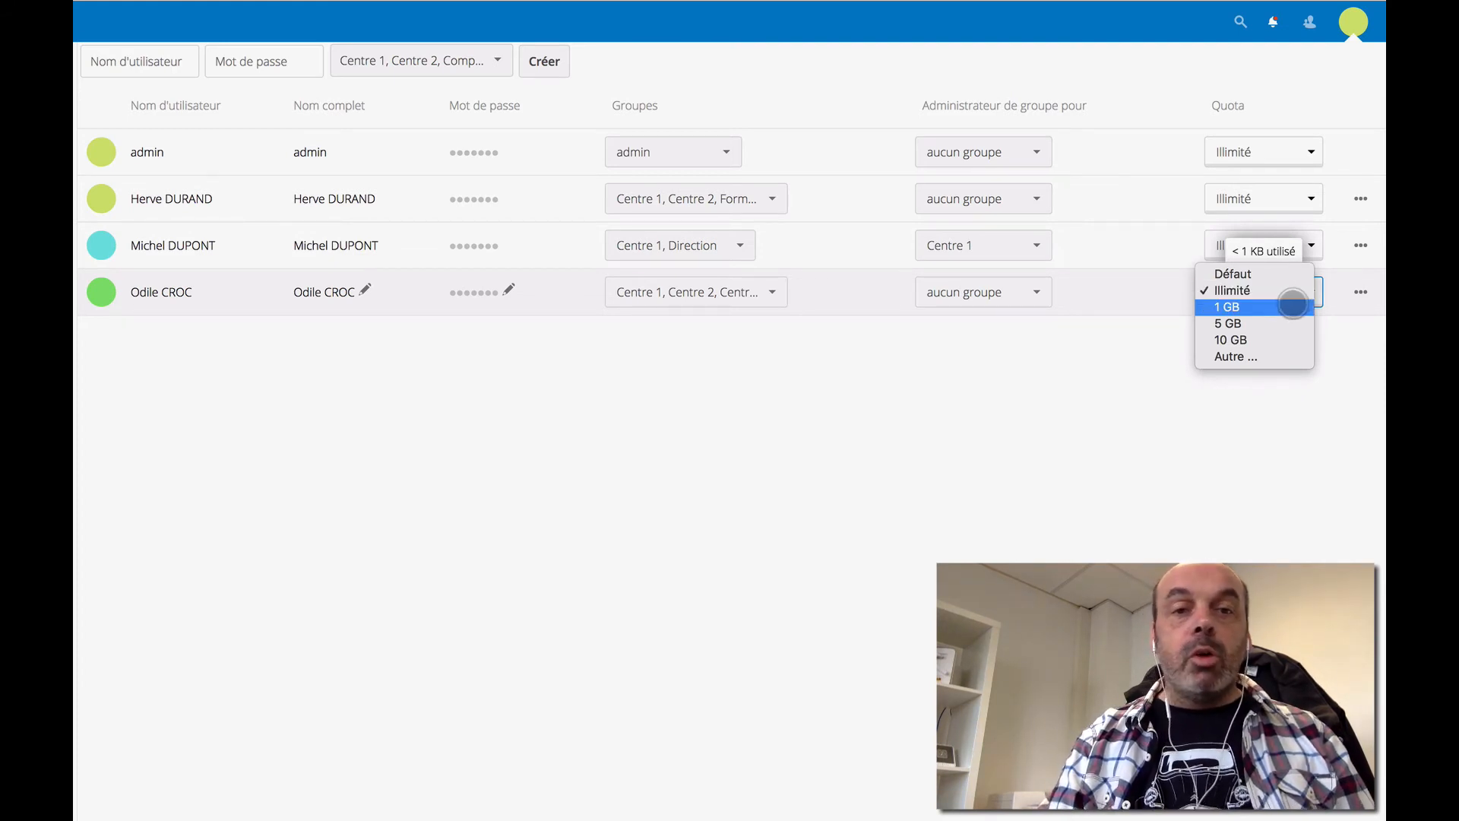
left_click(1287, 304)
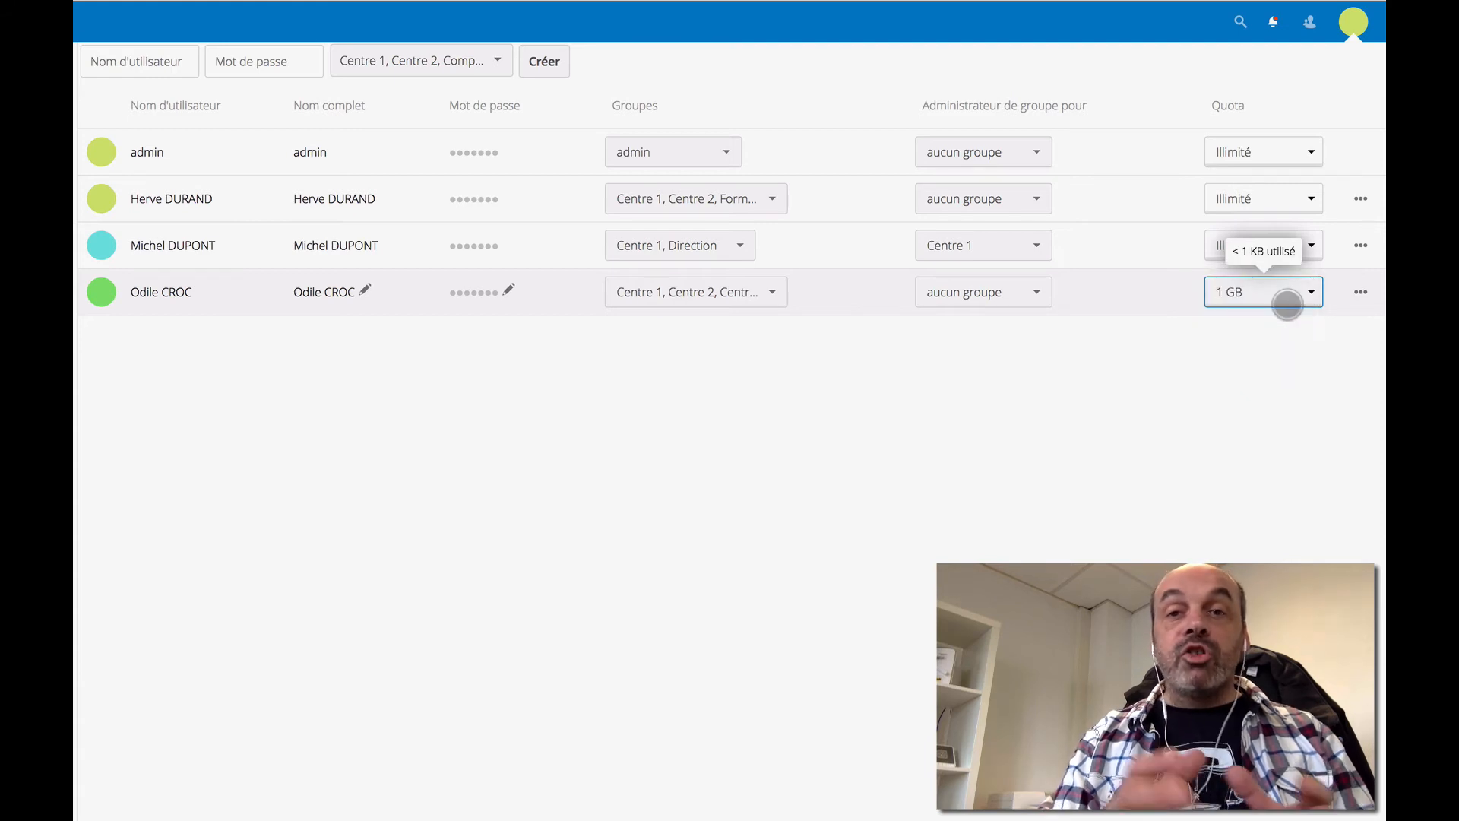